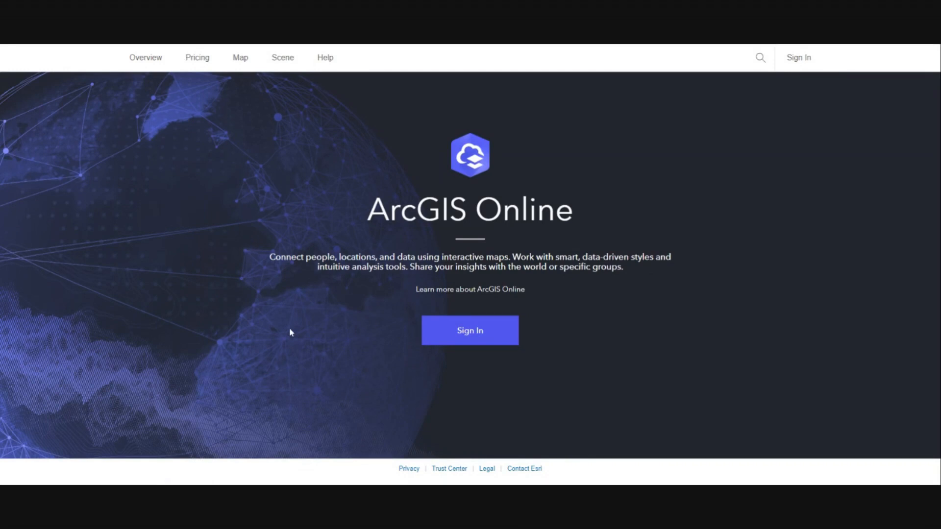
Enter the ArcGIS account username and password, retyping the mistyped password, to sign in.
left_click(471, 335)
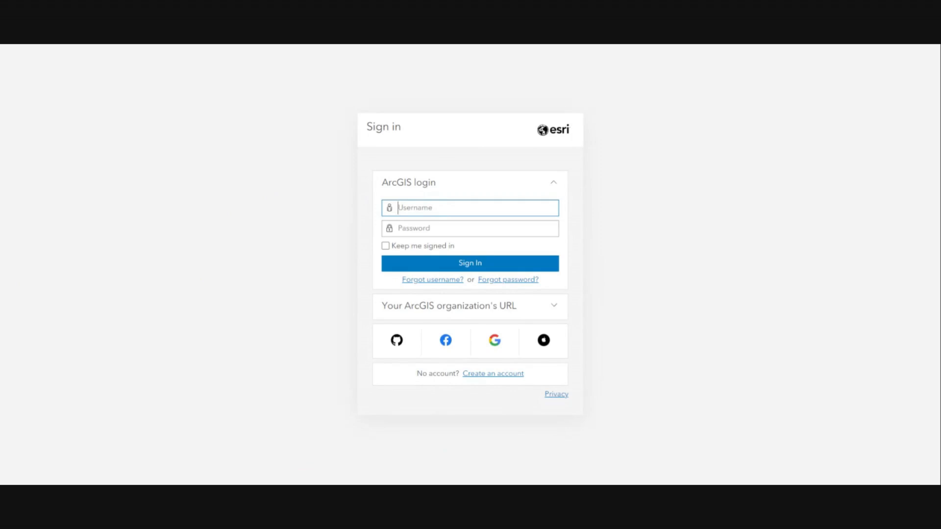
type("HowardE_OregonTech")
key("Tab")
type("•••••••")
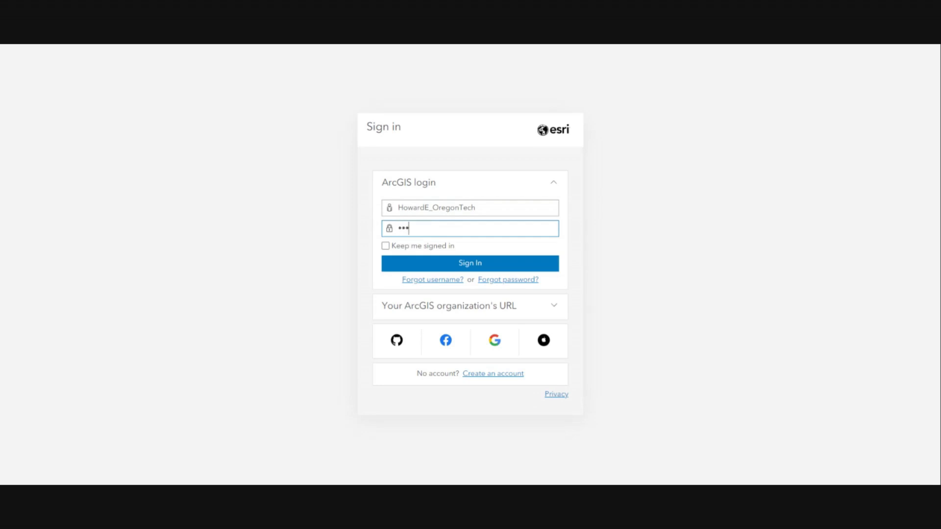
key("BackSpace")
key("BackSpace")
key("BackSpace")
key("BackSpace")
key("BackSpace")
key("BackSpace")
key("BackSpace")
type("•••••••••••••")
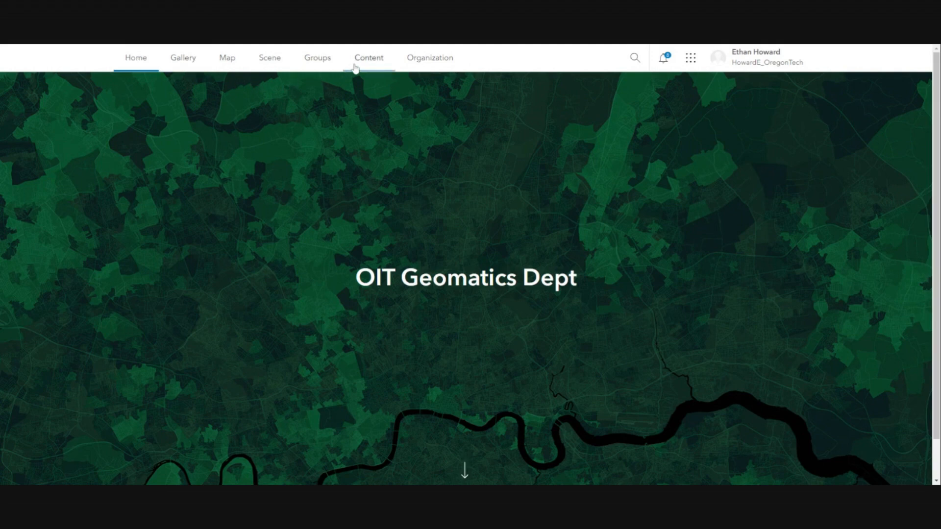
Start a new map in Map Viewer and switch it to Map Viewer Classic.
left_click(228, 59)
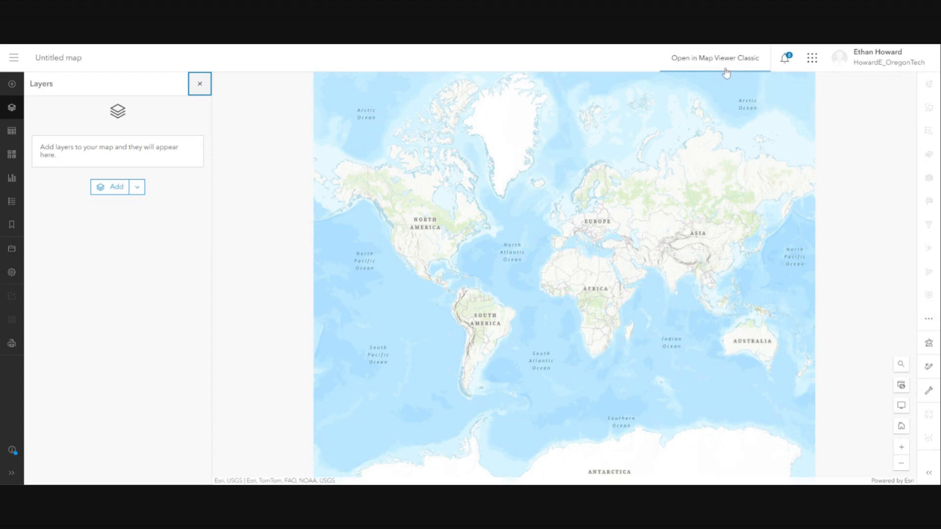
left_click(711, 58)
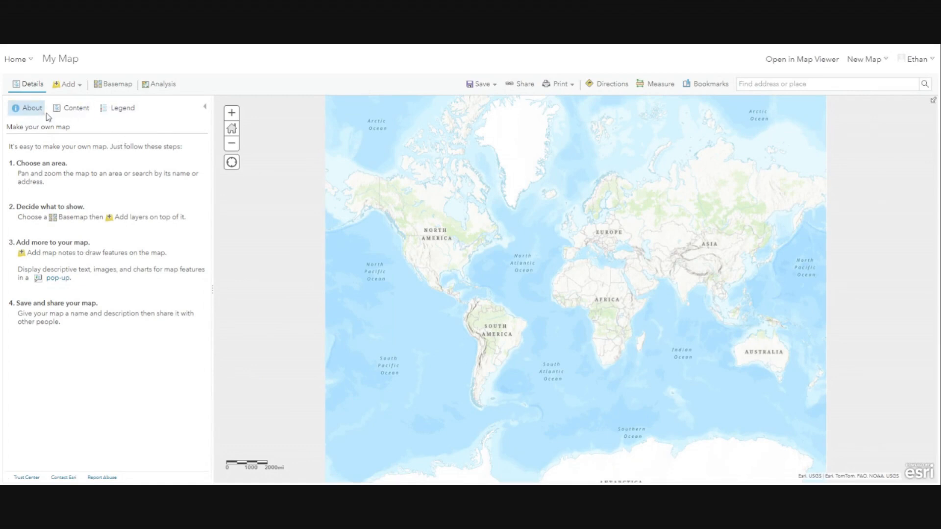
Show the map's Content list and expand, then collapse, the Topographic basemap entry.
left_click(76, 115)
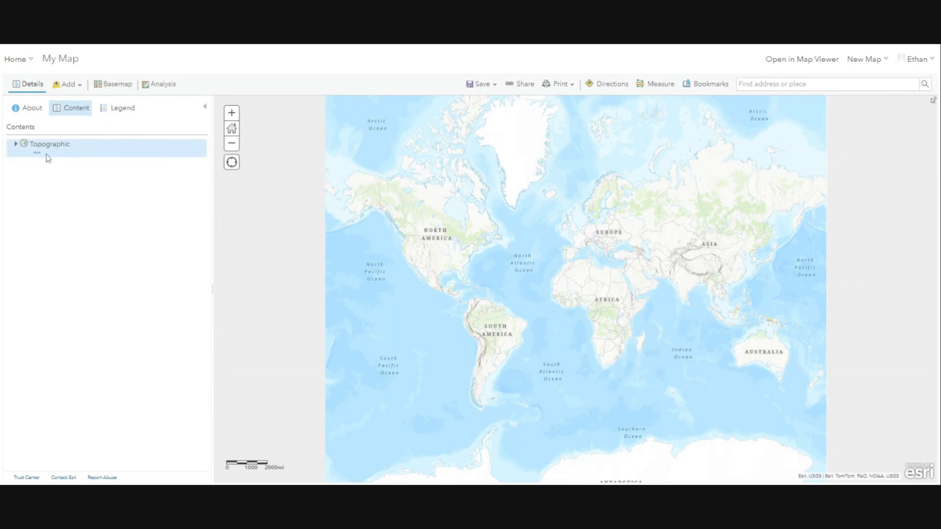
left_click(16, 147)
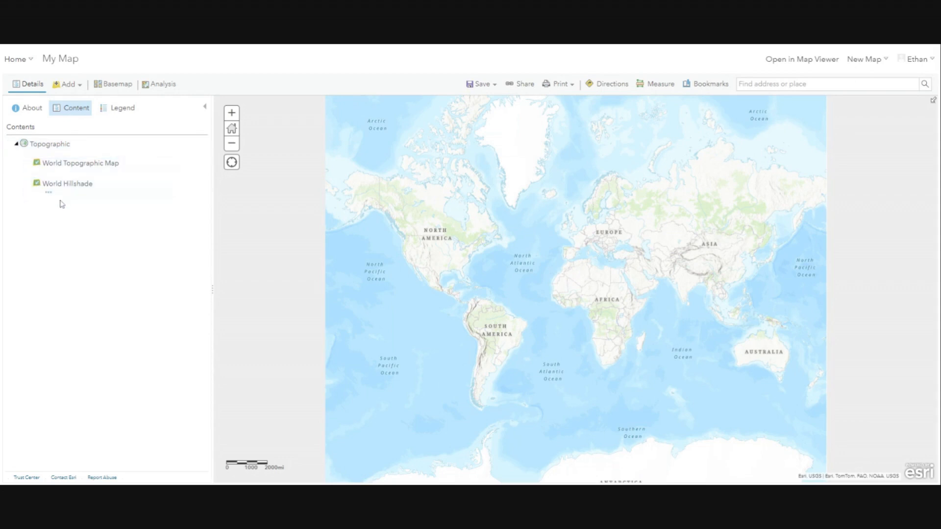
left_click(16, 144)
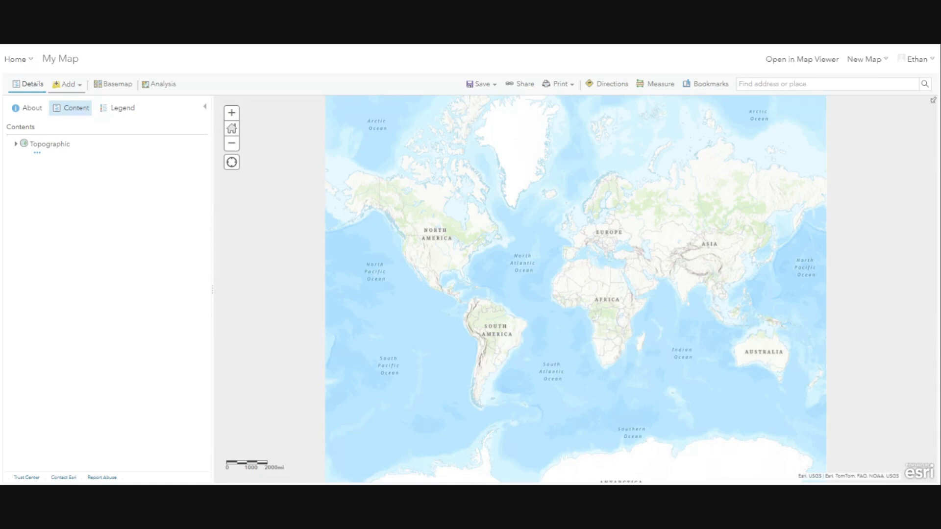
Search the Living Atlas layers for 'fault lines'.
left_click(68, 84)
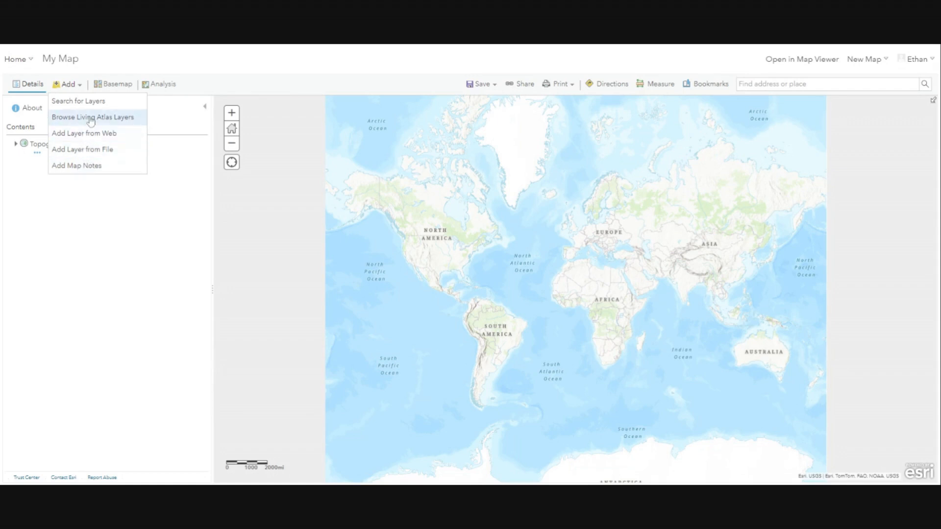
left_click(131, 120)
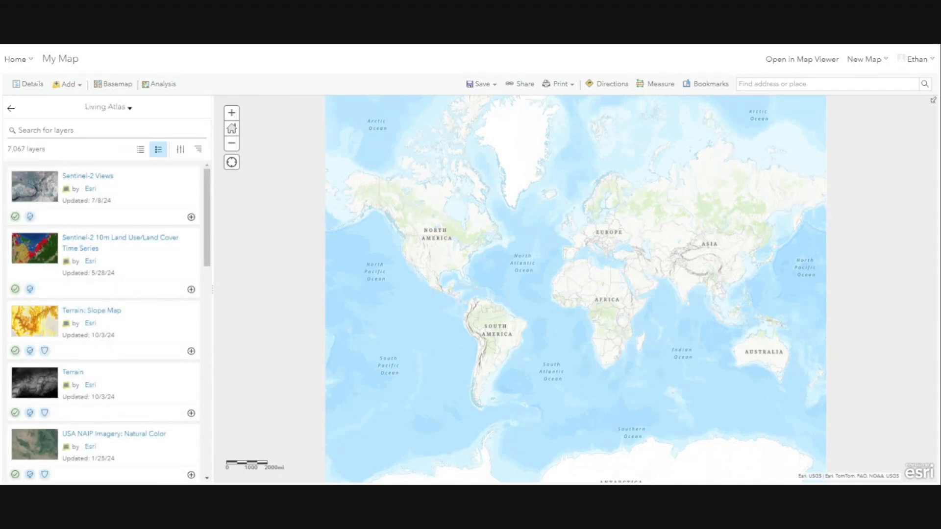
left_click(33, 131)
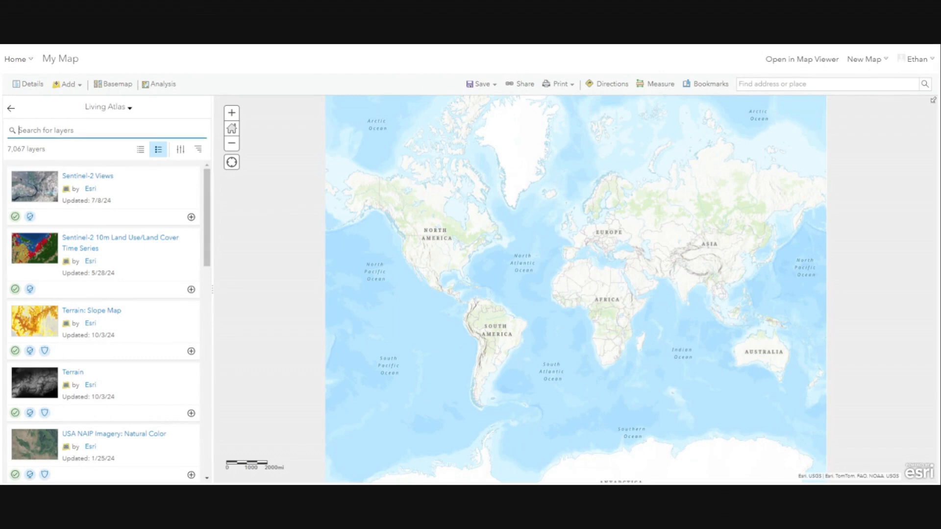
type("e")
key("BackSpace")
type("faultlines")
key("Return")
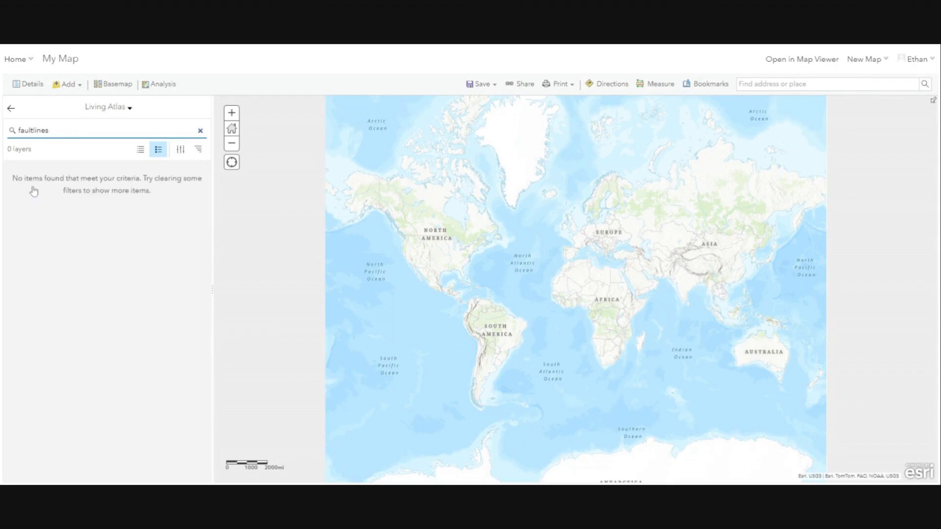
left_click_drag(49, 130, 18, 131)
type("fault lines")
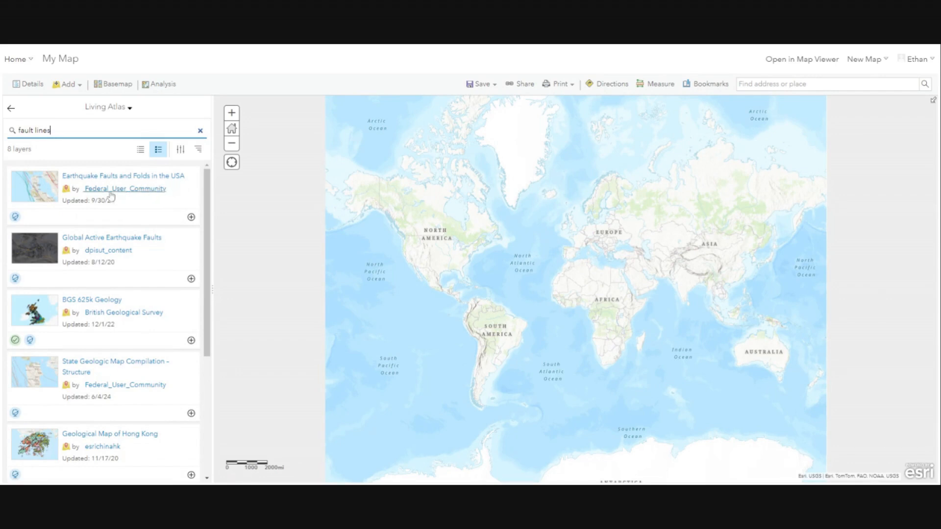
Add Earthquake Faults and Folds in the USA and Global Active Earthquake Faults to the map.
left_click(191, 218)
left_click(191, 279)
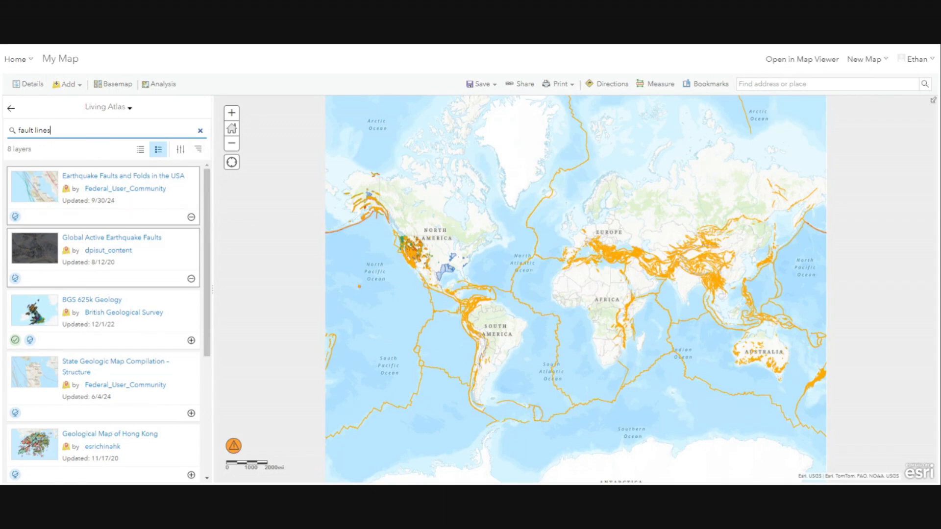
key("ctrl+a")
key("BackSpace")
Add Significant Global Volcanic Eruptions from a 'volcano eruptions' search and frame North America.
type("v")
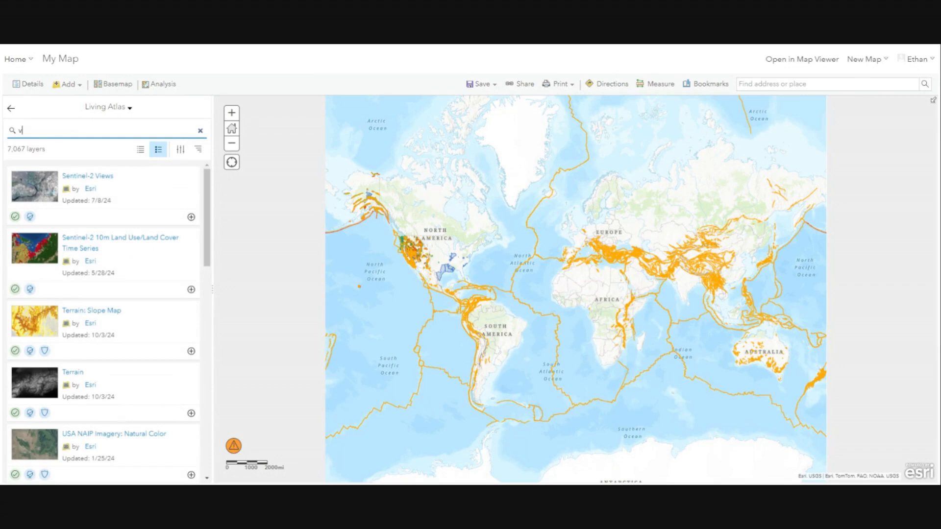
type("olcano eruptions")
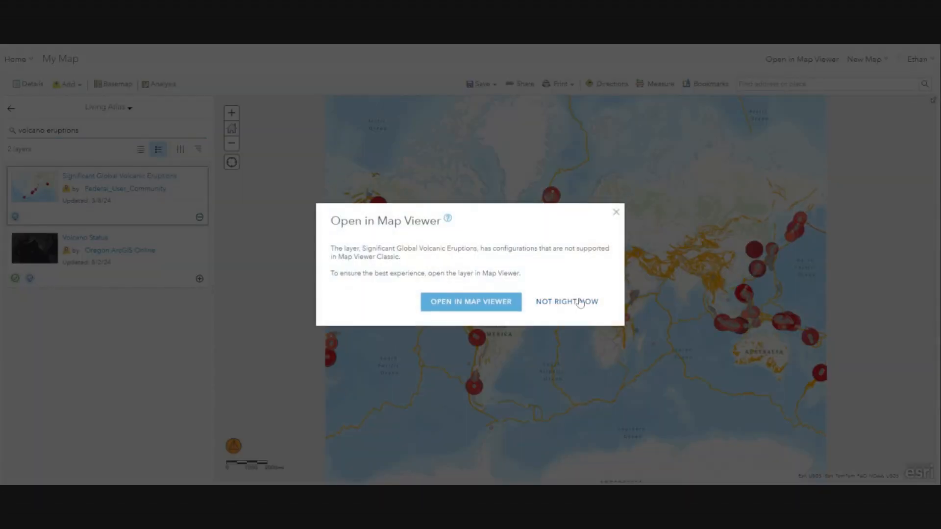
left_click(580, 302)
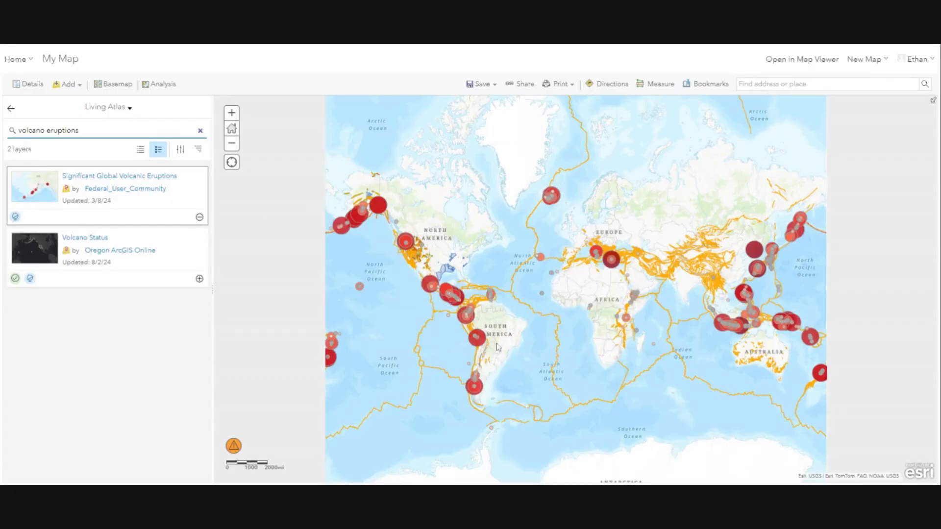
scroll(510, 321, "up", 3)
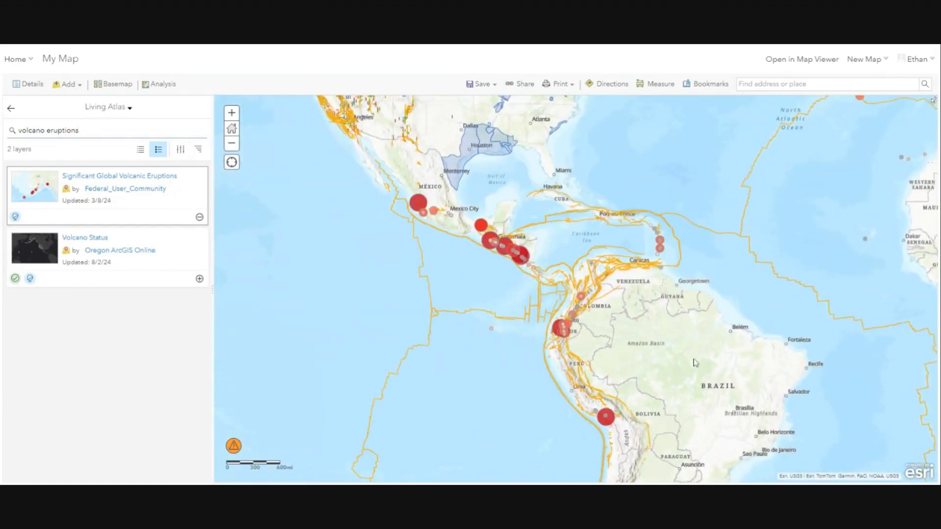
left_click_drag(602, 149, 735, 322)
left_click_drag(702, 291, 678, 295)
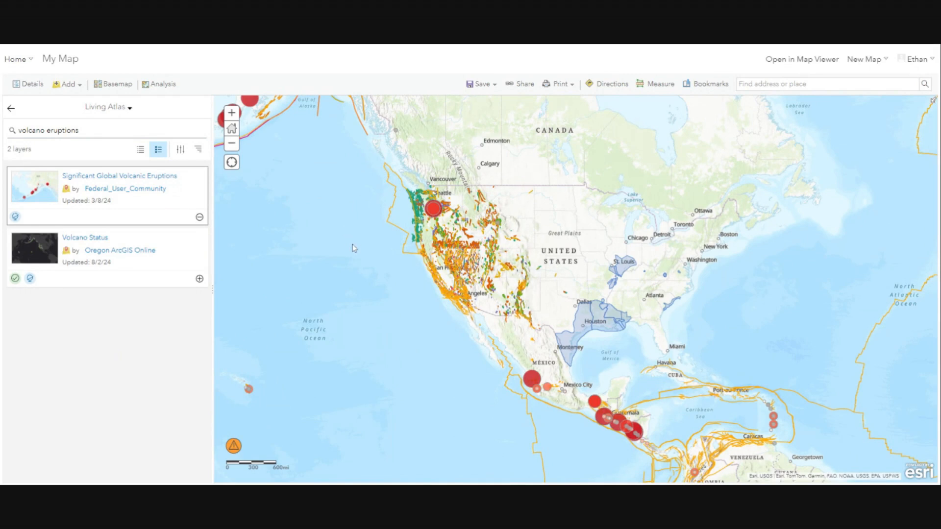
left_click_drag(355, 265, 339, 266)
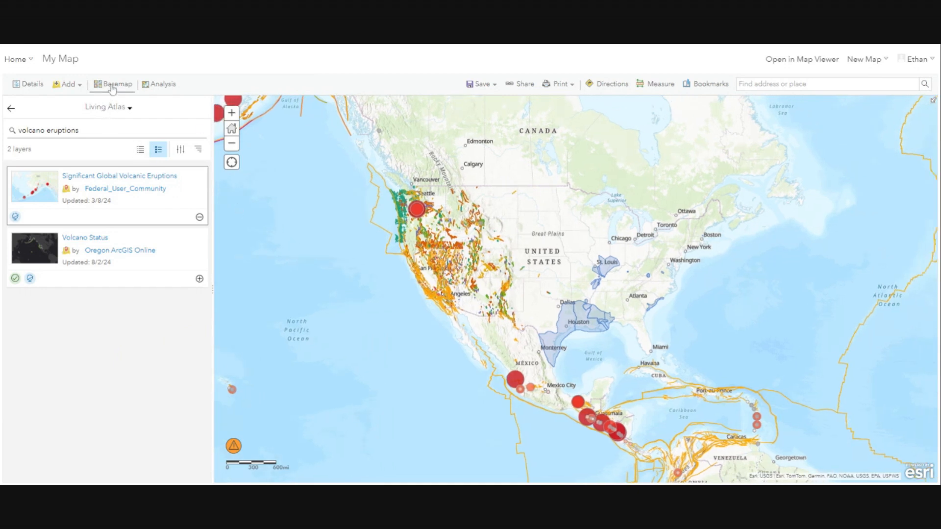
Switch the basemap to Dark Gray Canvas and recentre the view on North America.
left_click(112, 86)
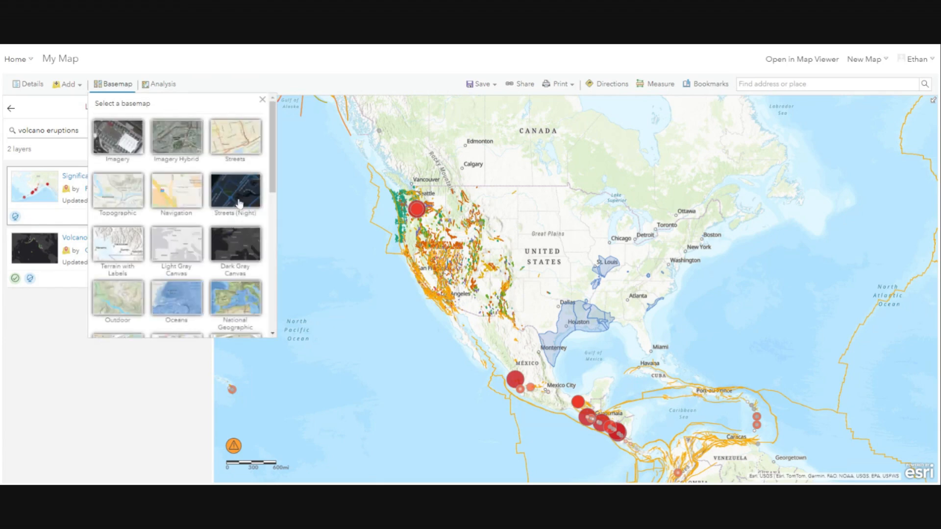
left_click(246, 248)
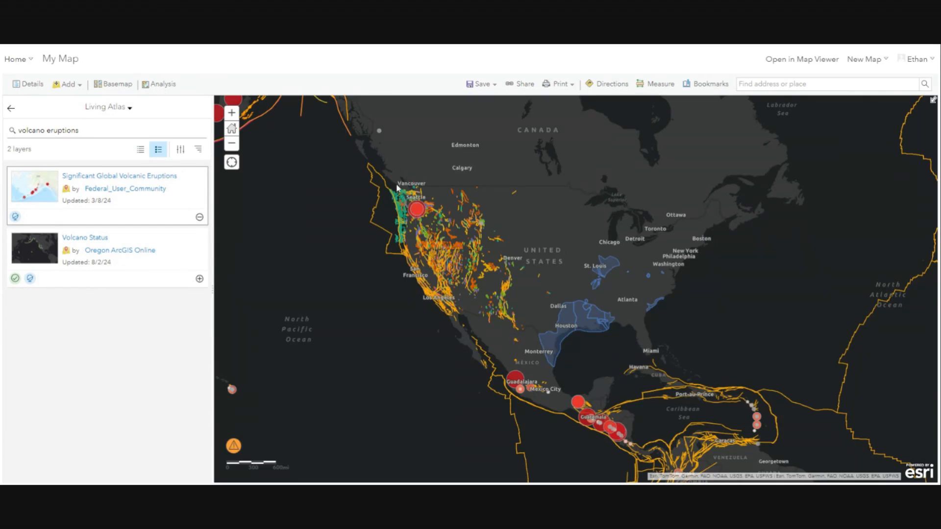
mouse_move(567, 268)
left_mouse_down()
mouse_move(589, 267)
mouse_move(569, 271)
left_mouse_up()
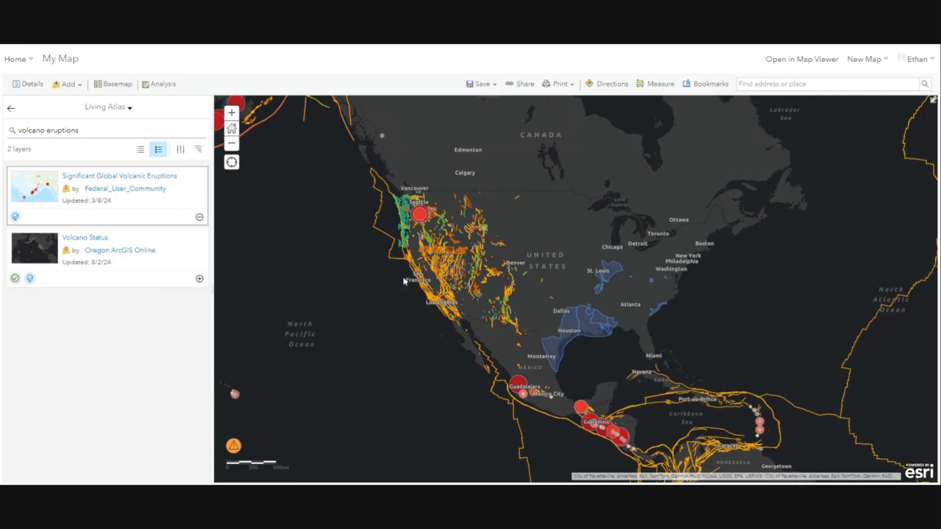
left_click_drag(382, 341, 381, 317)
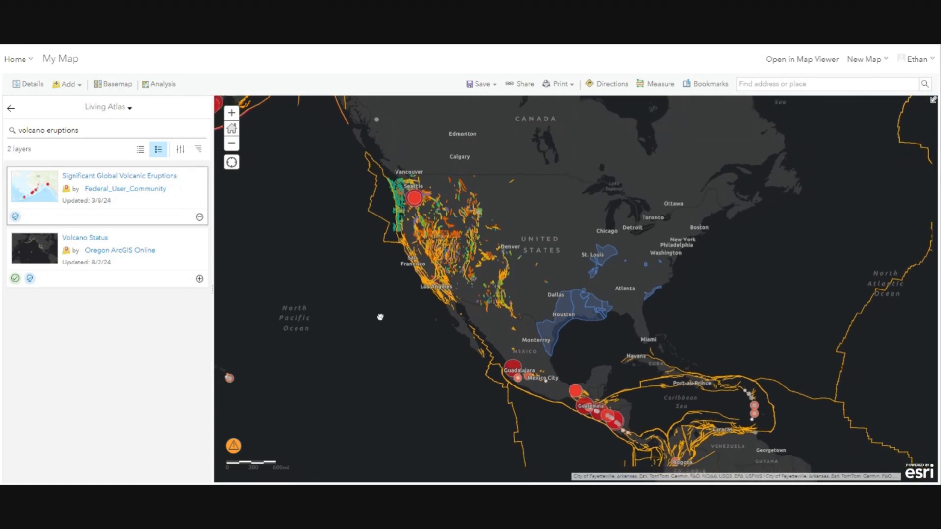
left_click(483, 86)
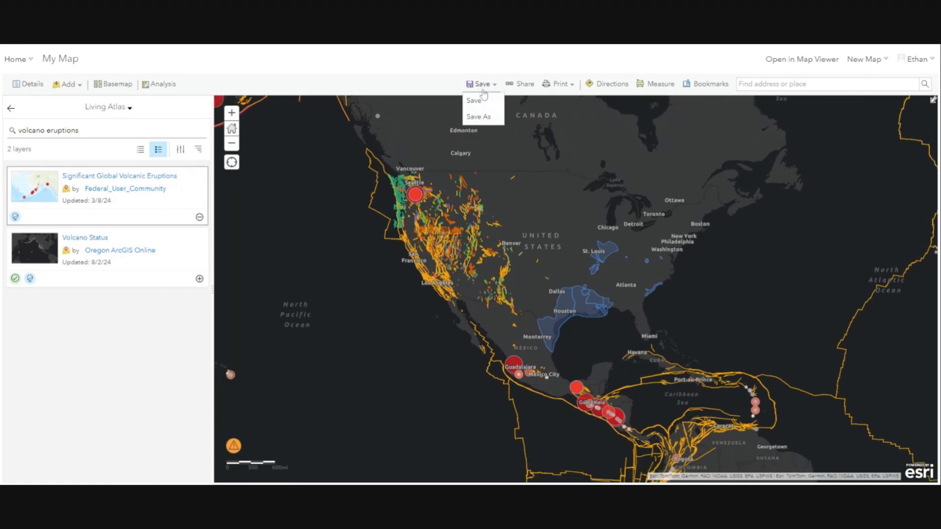
Save as Volcano_Map_GIS103 with tags Volcano, Map, GIS103 and summary 'A Map of Volcano eruptions and fault lines'.
left_click(479, 117)
left_click(417, 245)
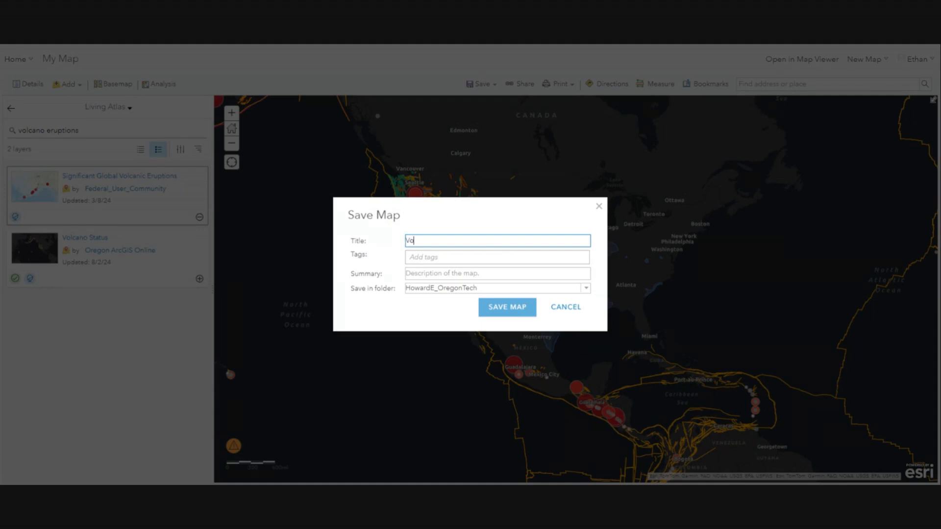
type("Volcano_Map_Gis")
left_click(409, 257)
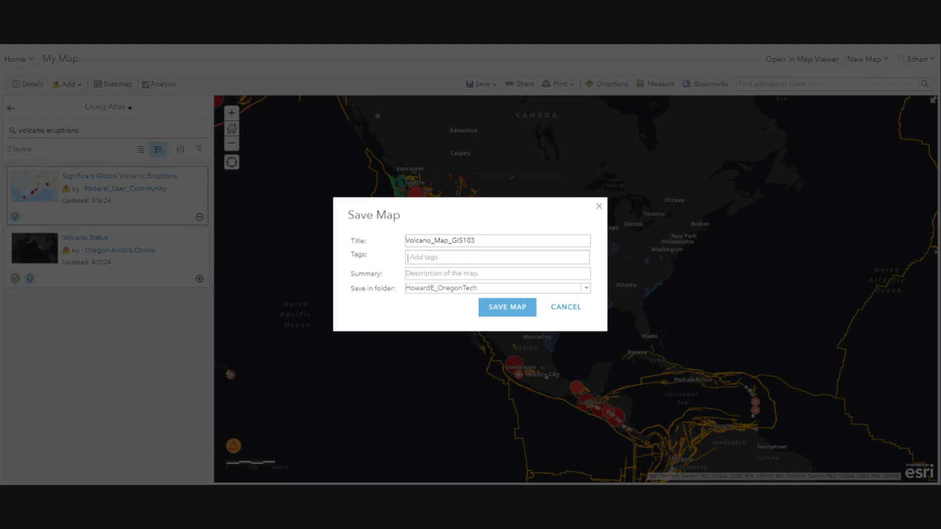
type("Vol")
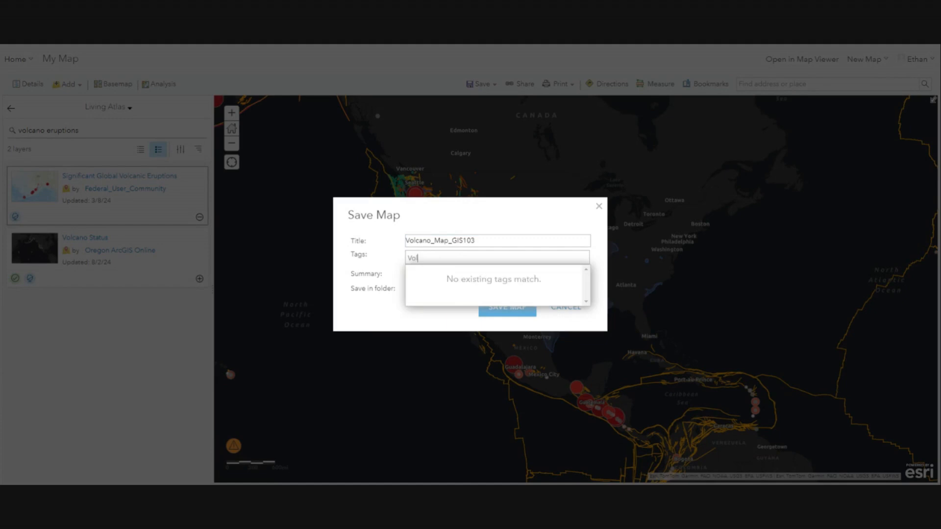
type("cano, Map, GIS103")
left_click(401, 255)
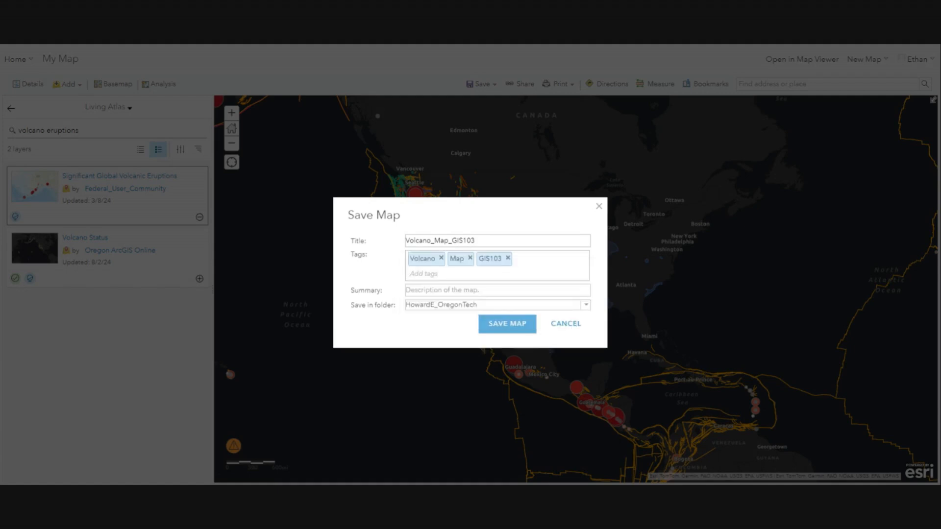
left_click(427, 291)
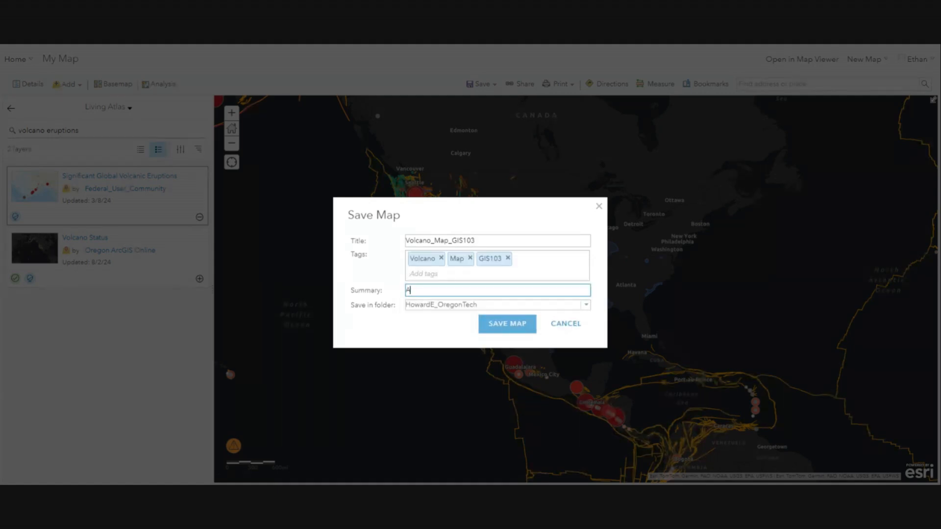
type("A Map of Volcano eruptions and fault lines.")
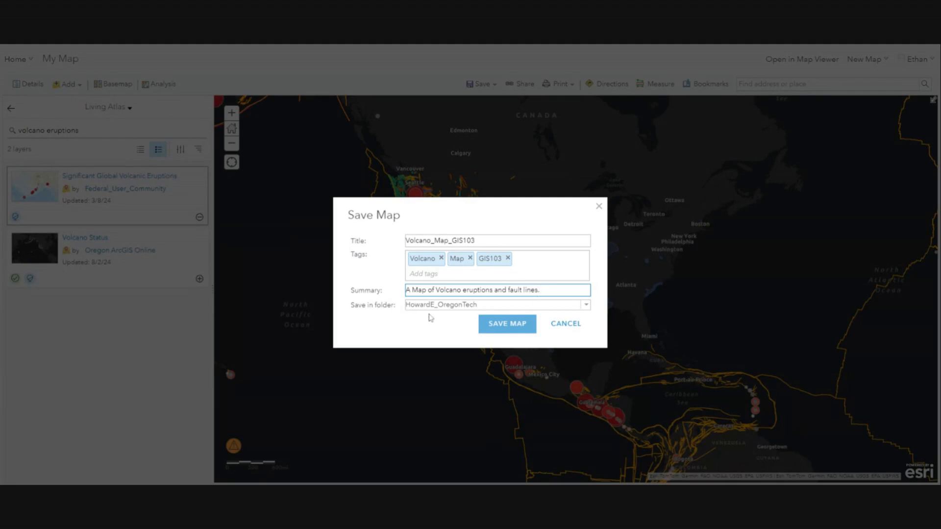
left_click(509, 331)
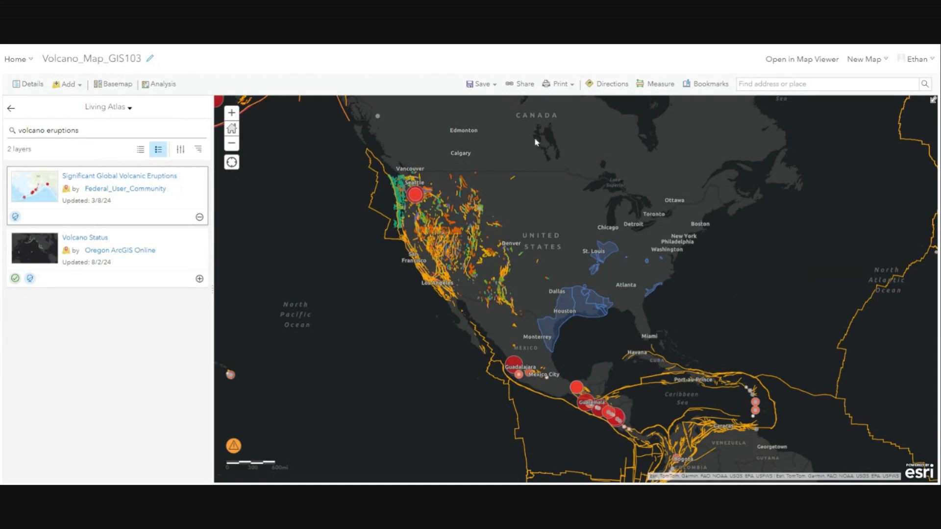
Share Volcano_Map_GIS103 with the OIT Geomatics Dept organization.
left_click(522, 87)
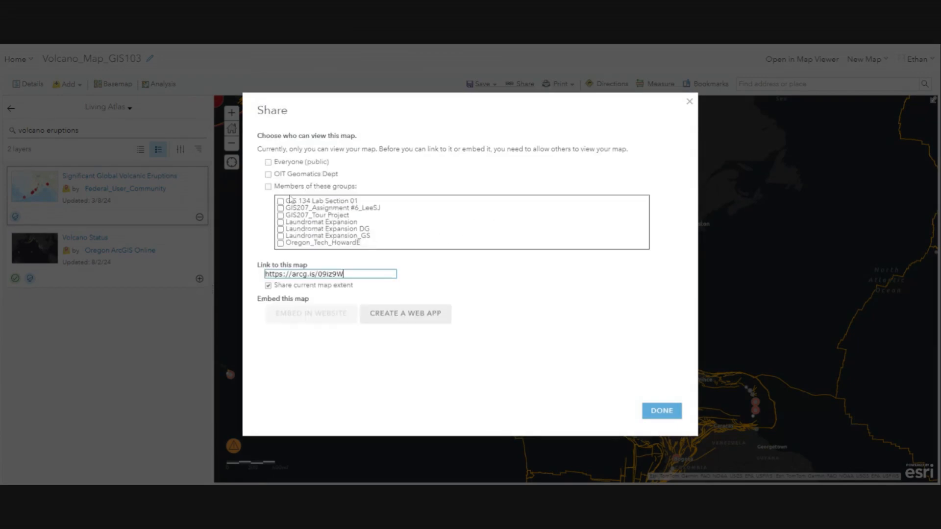
left_click(299, 175)
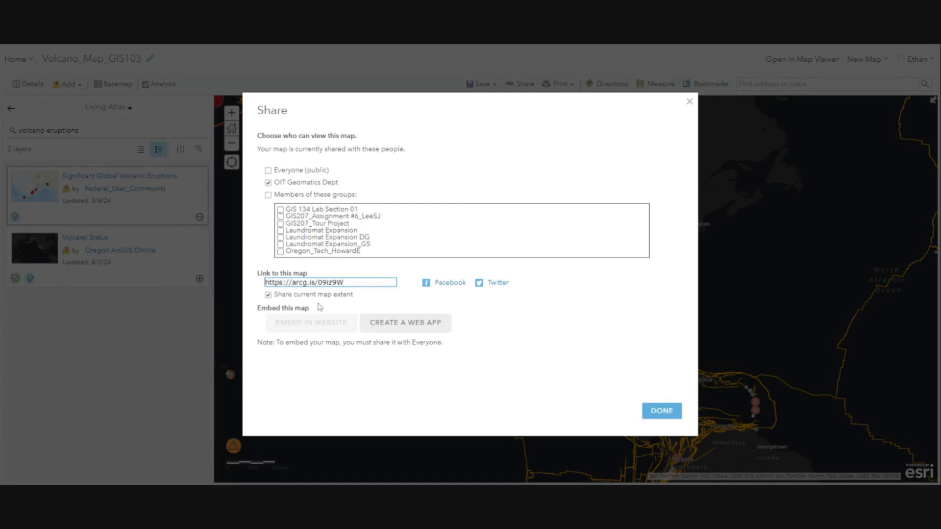
Close the sharing panel and go to arcgis.com in Chrome.
left_click(666, 411)
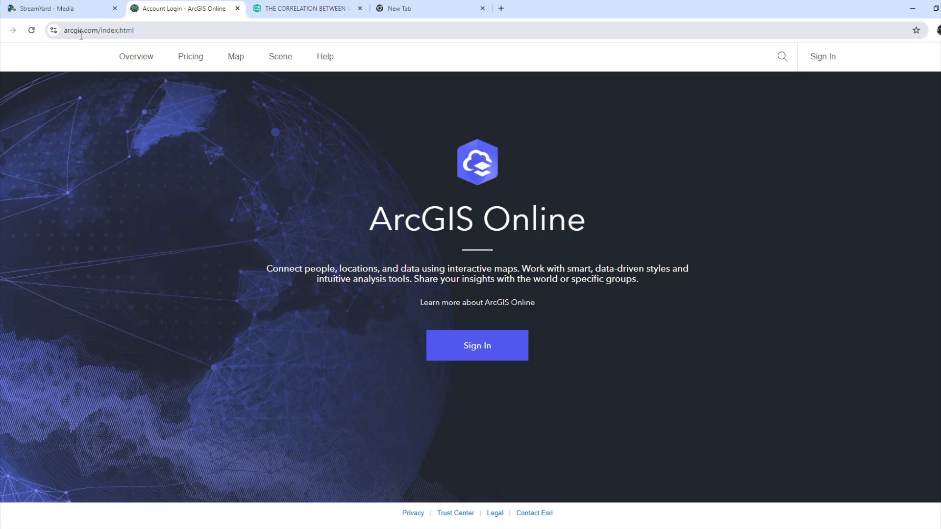
left_click(89, 31)
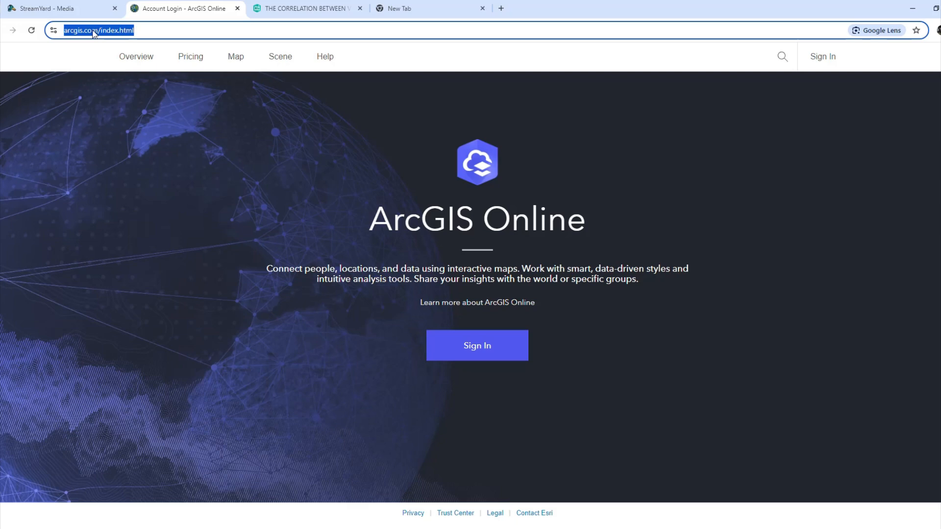
type("arcgis.com")
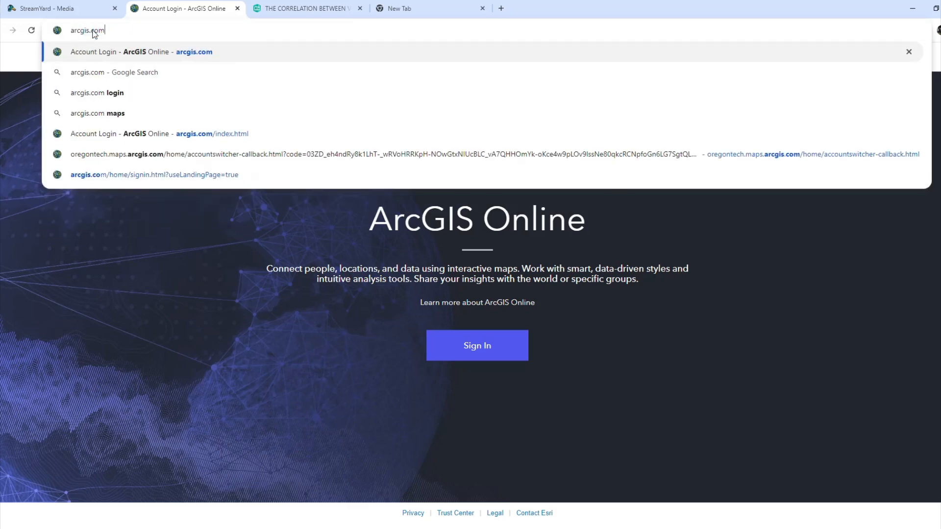
key("Return")
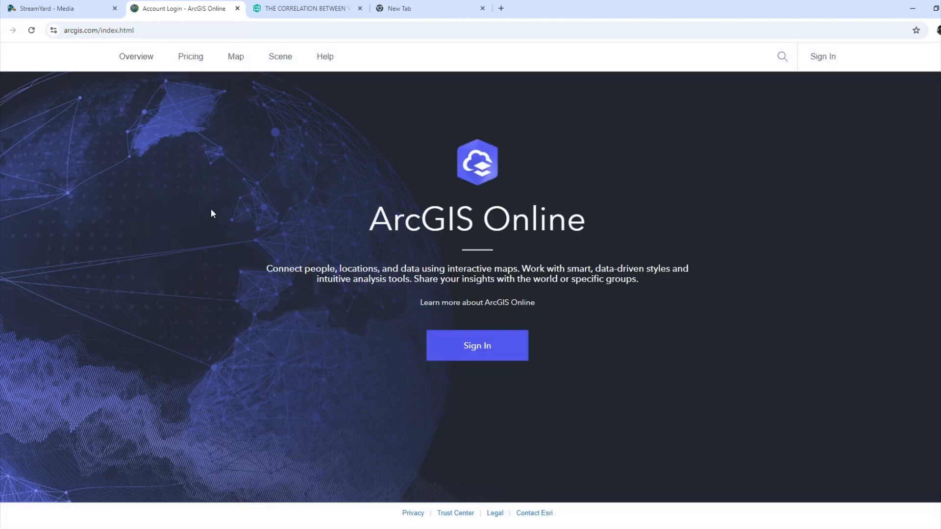
Sign back in to ArcGIS Online with the account username and password.
left_click(478, 349)
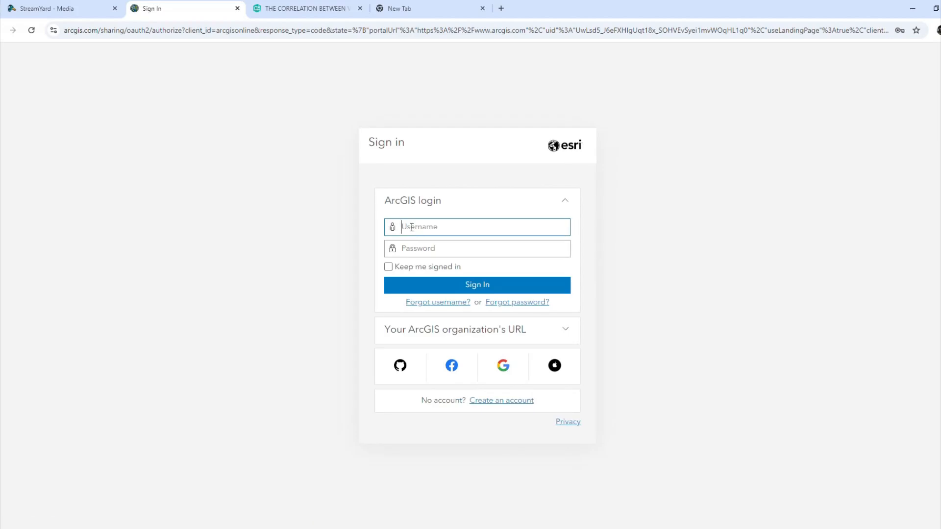
left_click(422, 227)
type("HowardE_OregonTech")
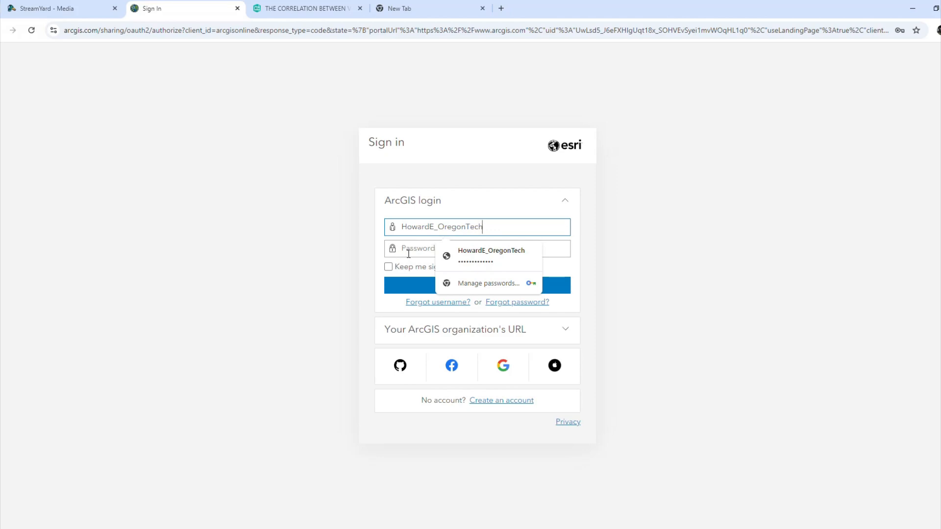
left_click(411, 250)
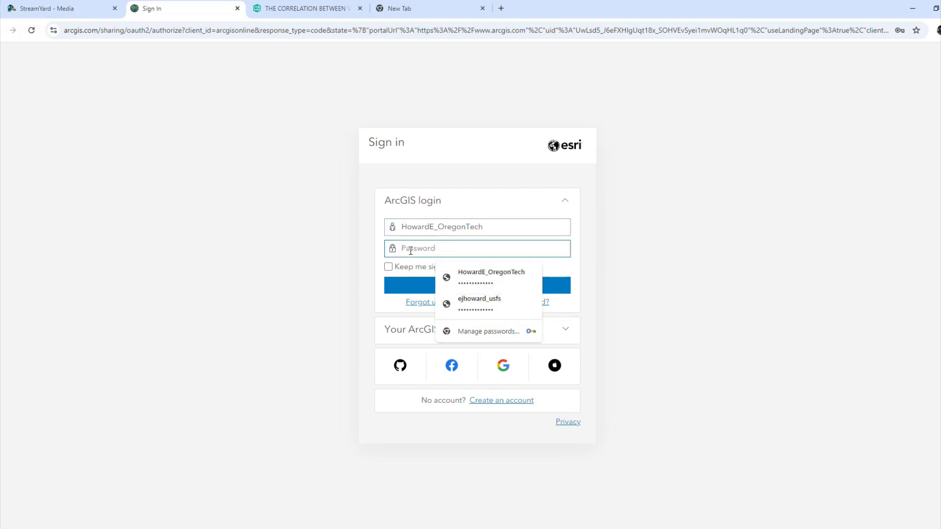
type("•••")
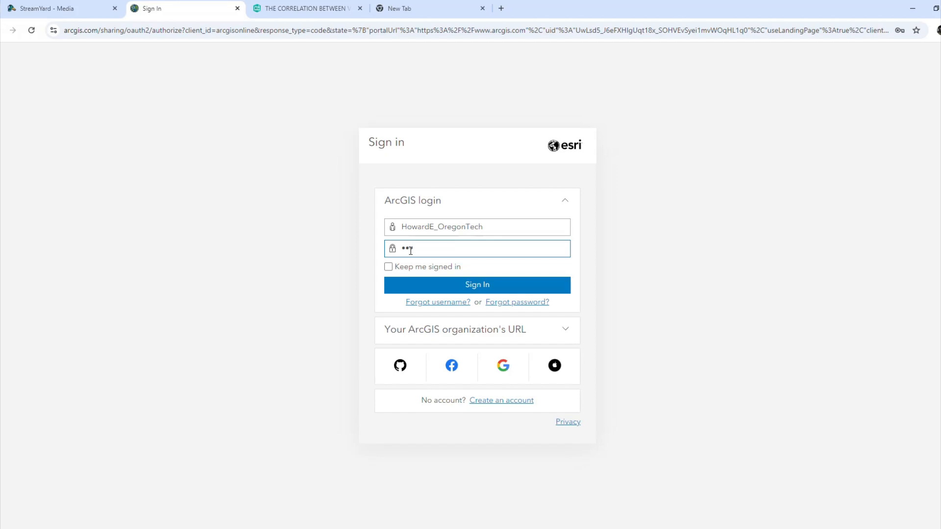
type("••••••")
key("Return")
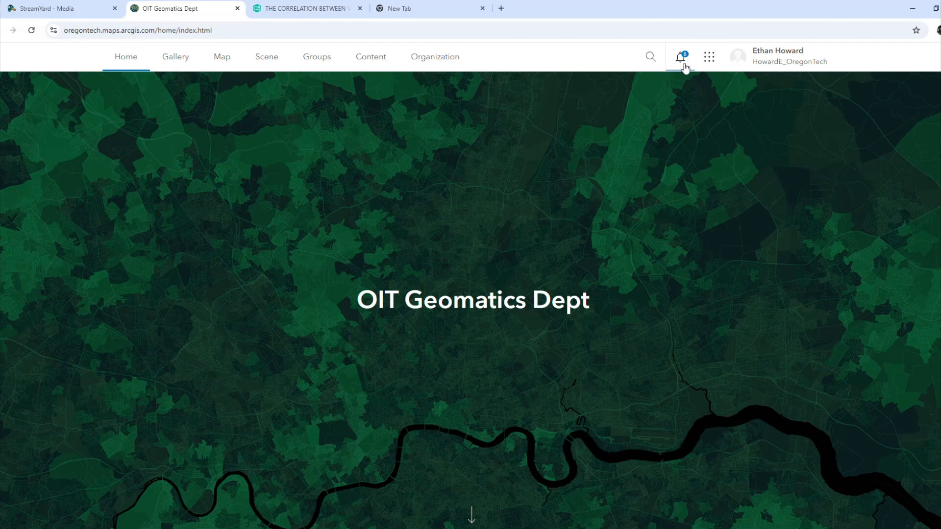
Launch ArcGIS StoryMaps from the app launcher and create a new story from scratch.
left_click(710, 58)
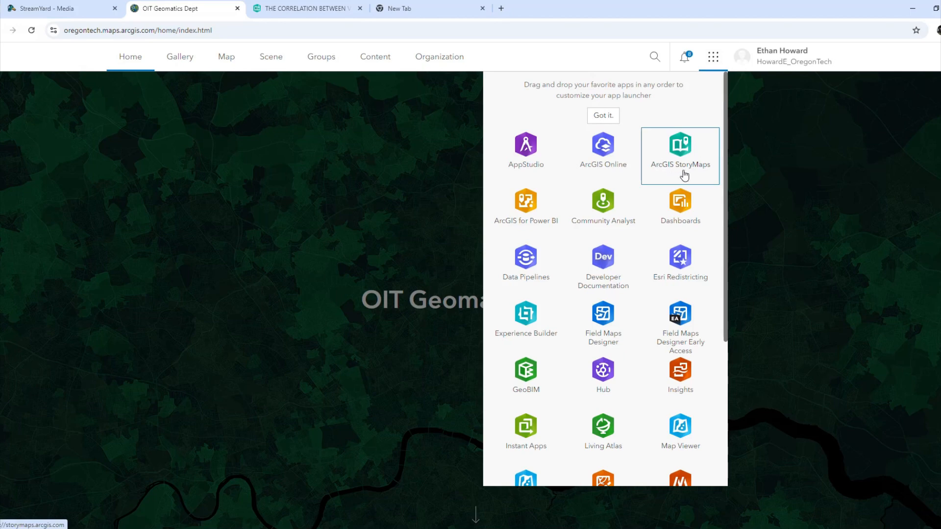
left_click(687, 153)
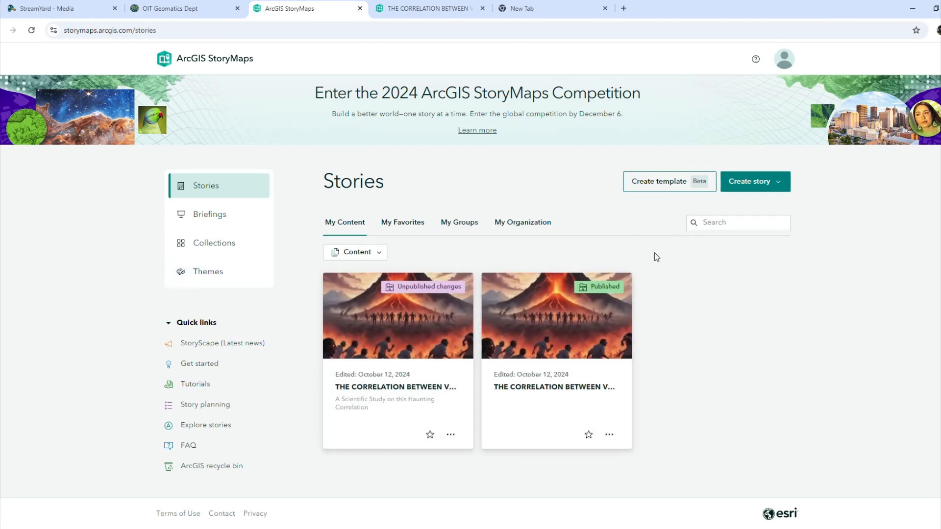
left_click(764, 191)
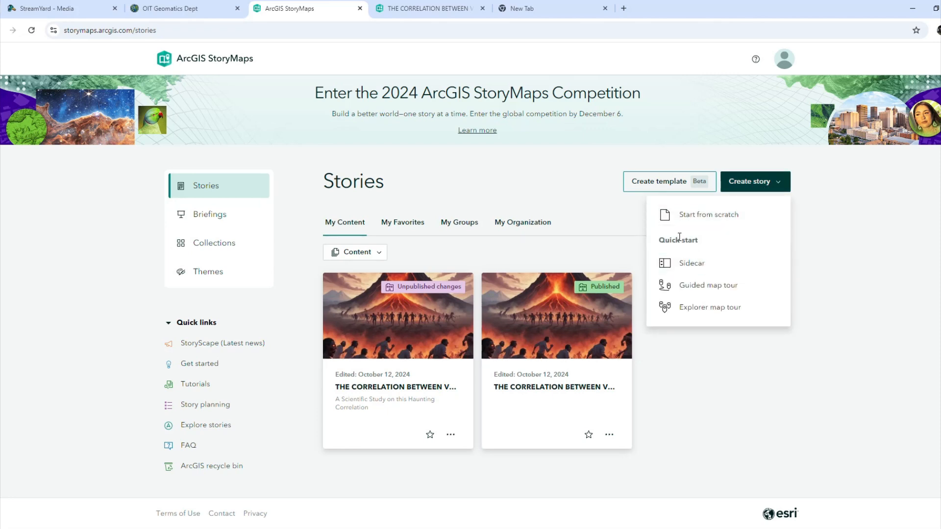
mouse_move(696, 276)
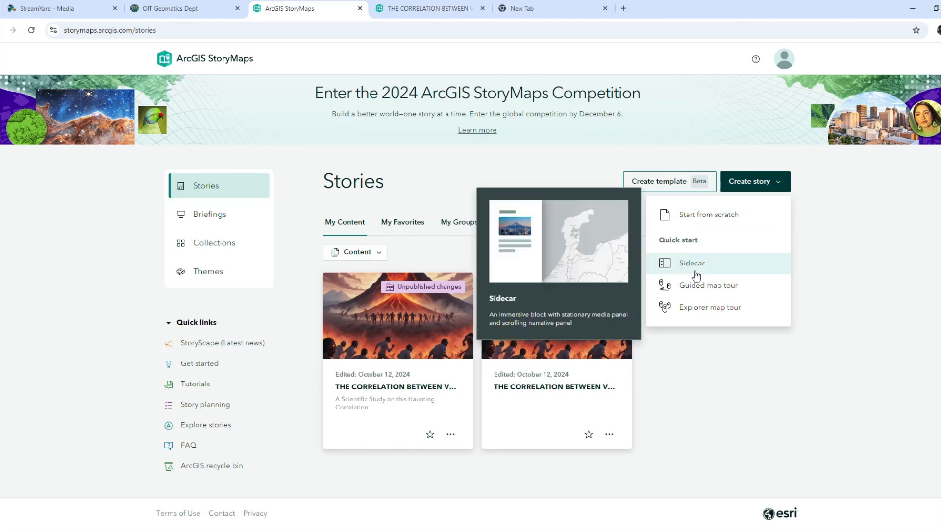
mouse_move(683, 300)
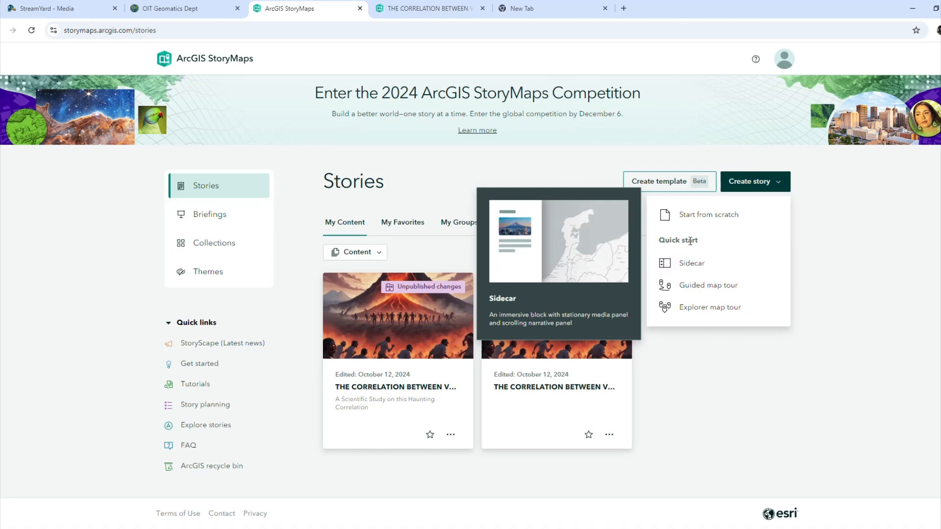
mouse_move(696, 221)
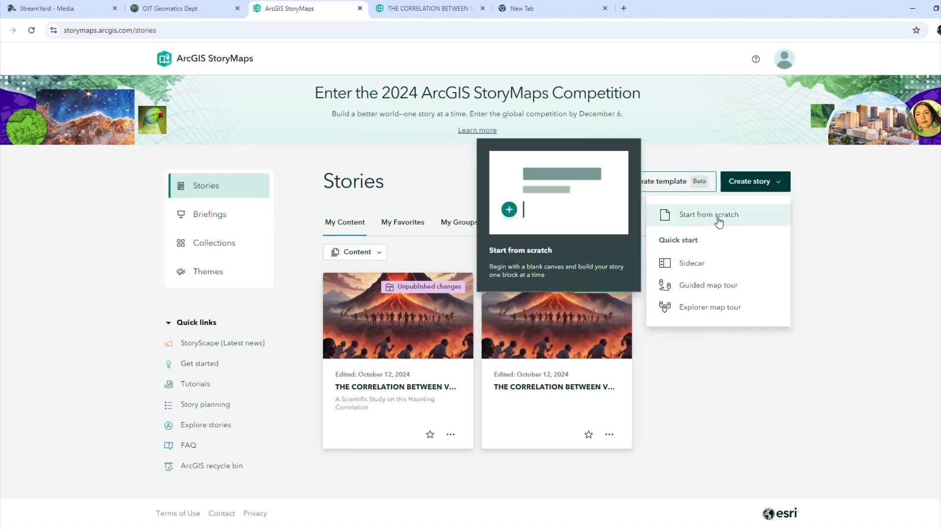
left_click(718, 219)
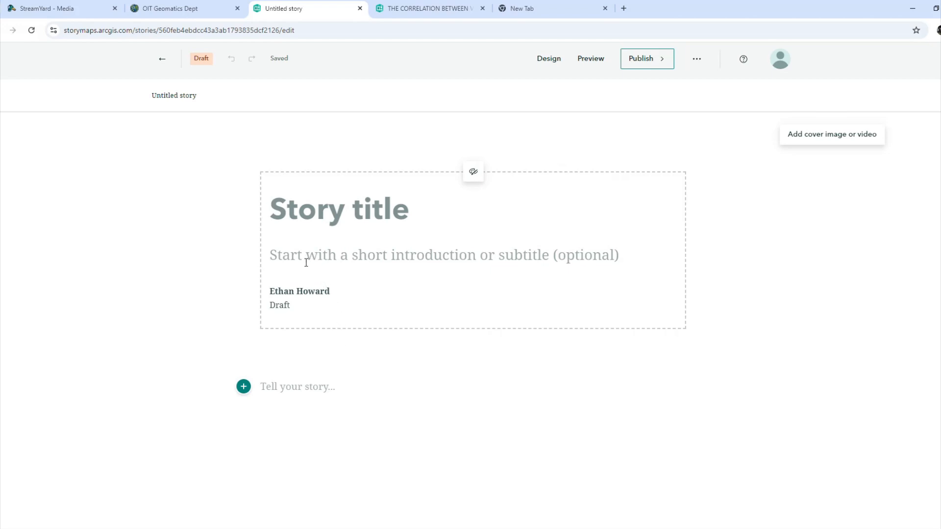
Enter the subtitle 'VOLCANO ERUPTIONS CAUSINGF ZOMBIES: THE DATA', fixing the lowercase e.
left_click(287, 253)
type("V")
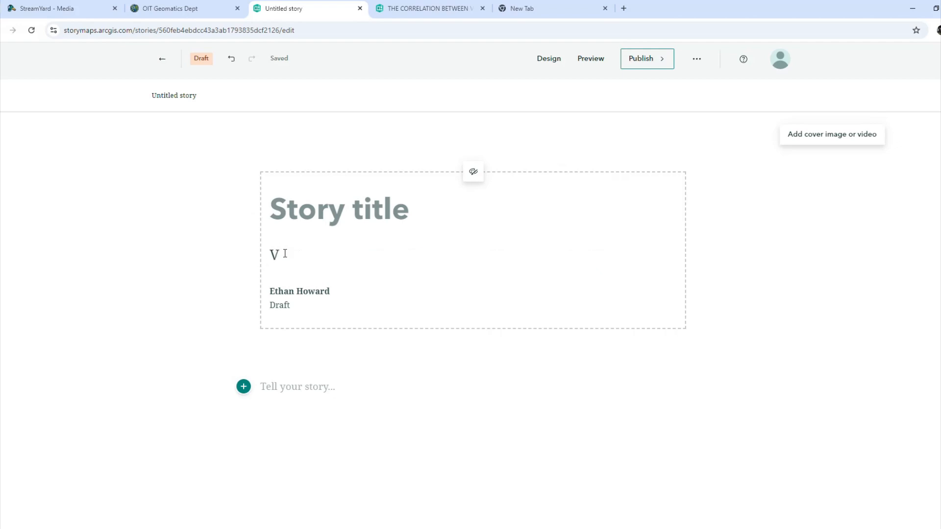
type("OLCANO eRUP")
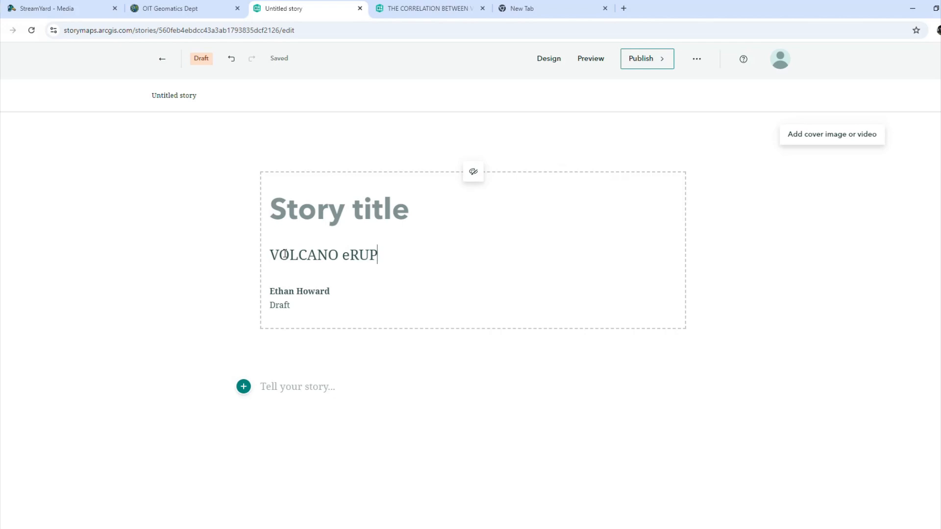
type("TIONS CAUS")
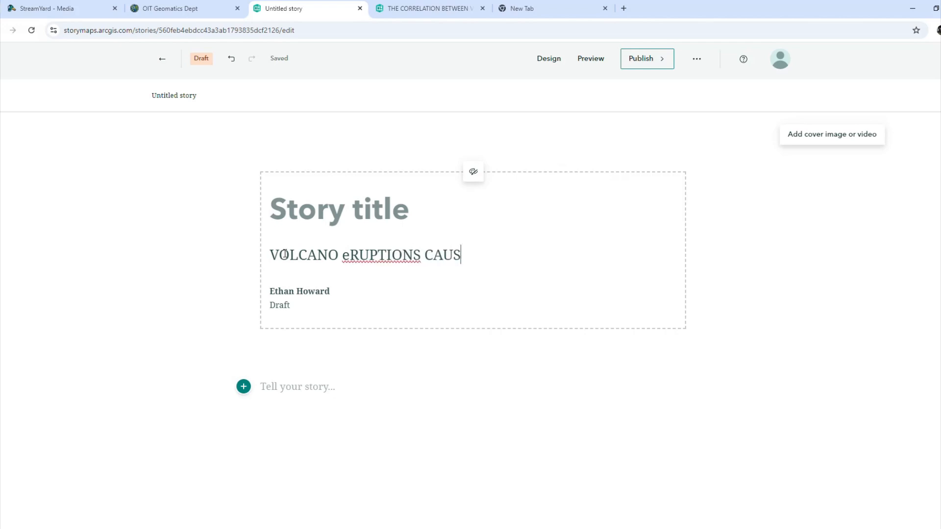
type("INGF ZOMBIES")
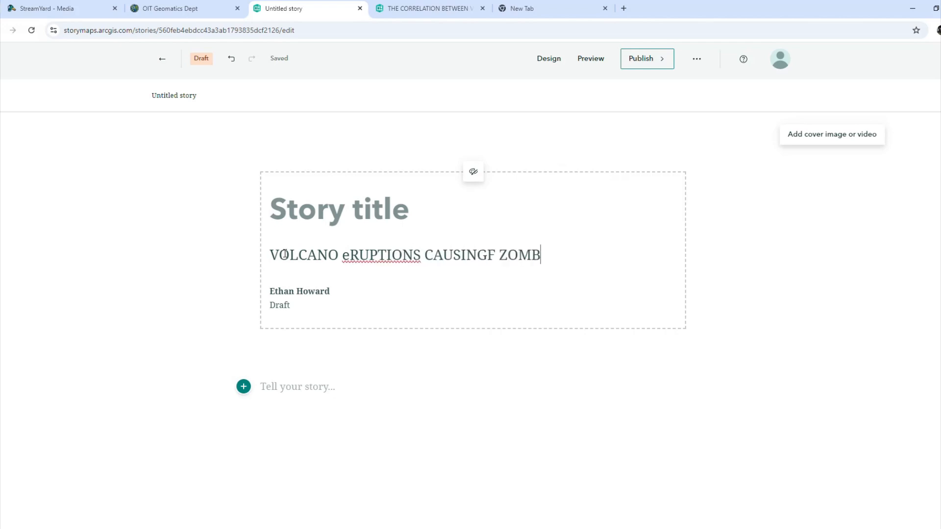
left_click(350, 253)
key("BackSpace")
type("E")
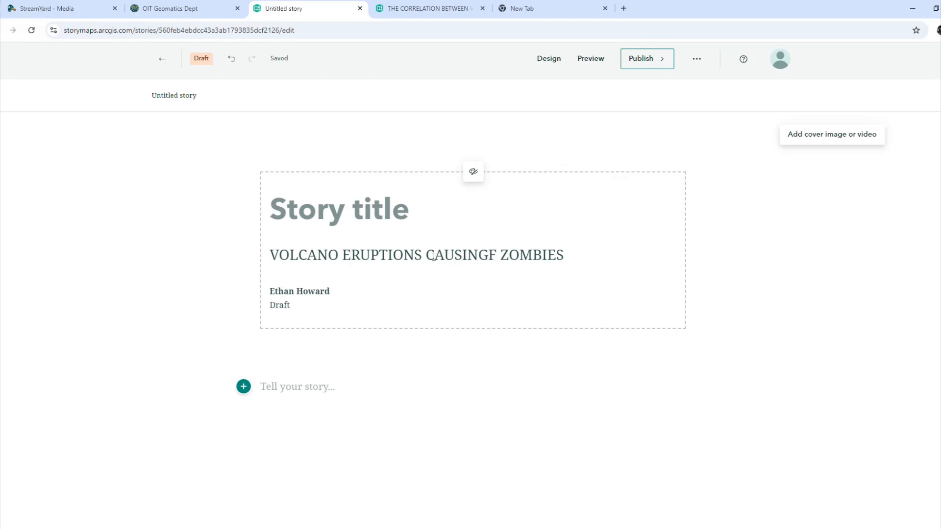
left_click(572, 257)
type(": THE")
key("BackSpace")
key("BackSpace")
key("BackSpace")
type("THE DATA")
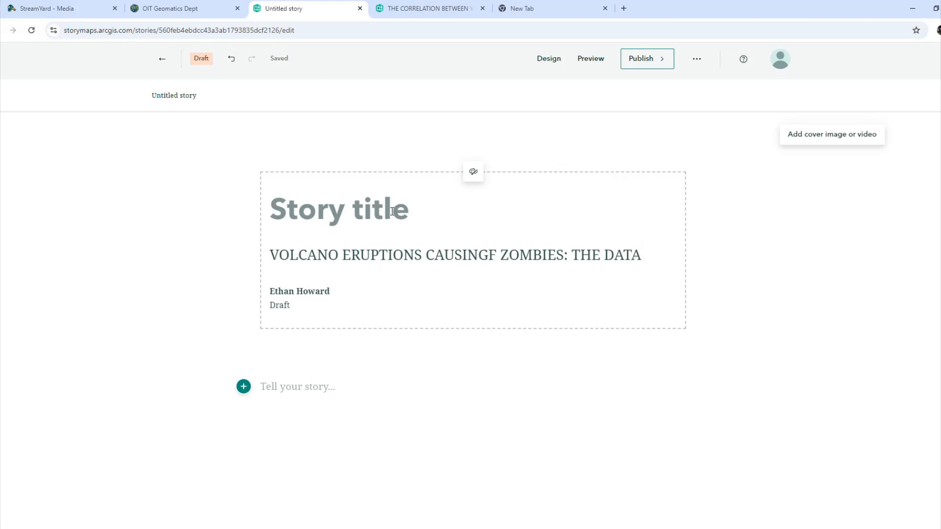
Title the story 'ZOMBIE LAVA'.
type("ZOMBI")
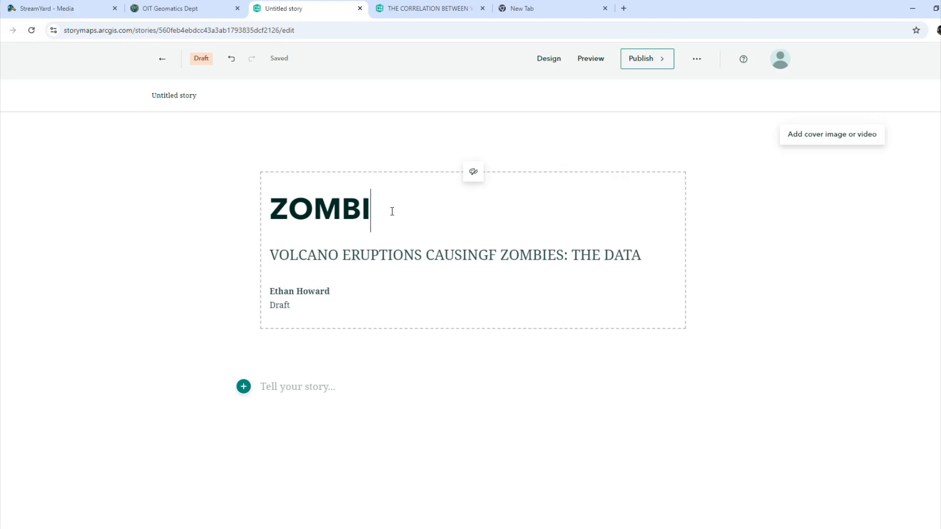
type("E LAVA")
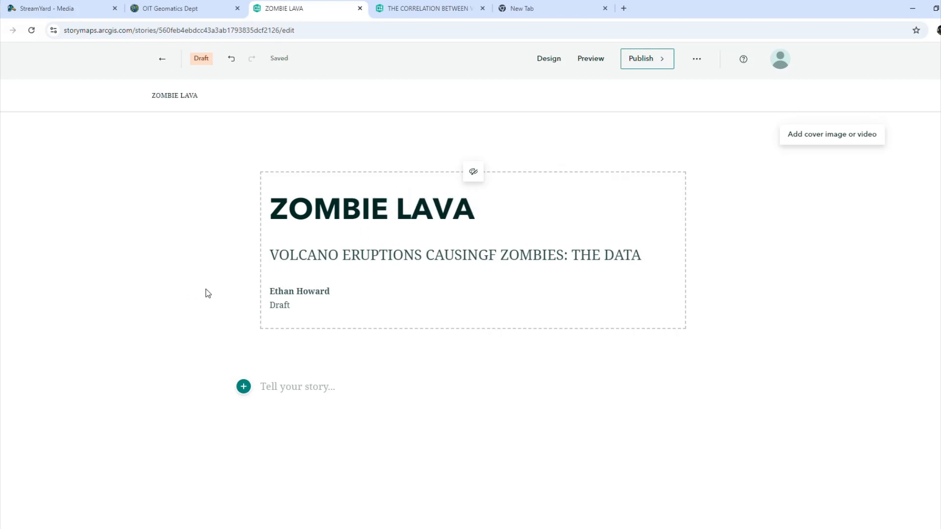
scroll(207, 292, "down", 3)
scroll(225, 265, "up", 2)
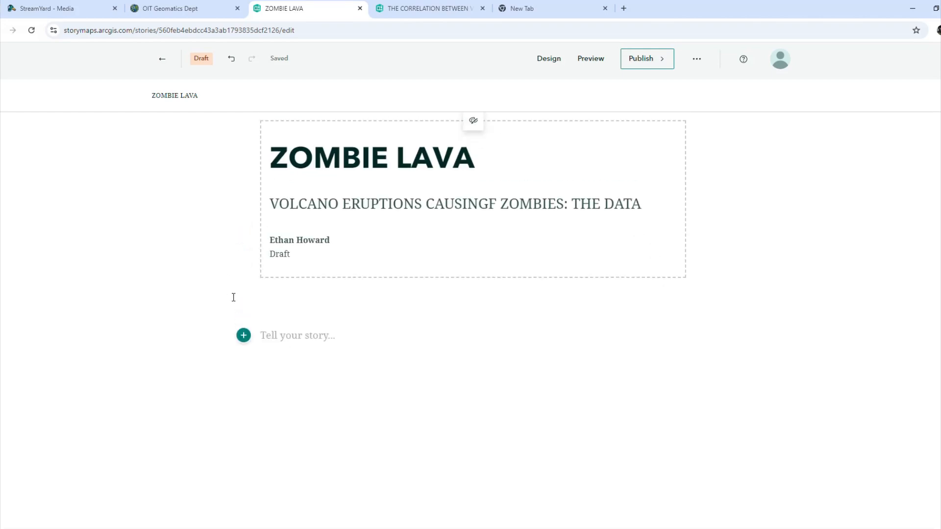
Insert the zombie volcano picture from Downloads as an image block below the title.
left_click(243, 337)
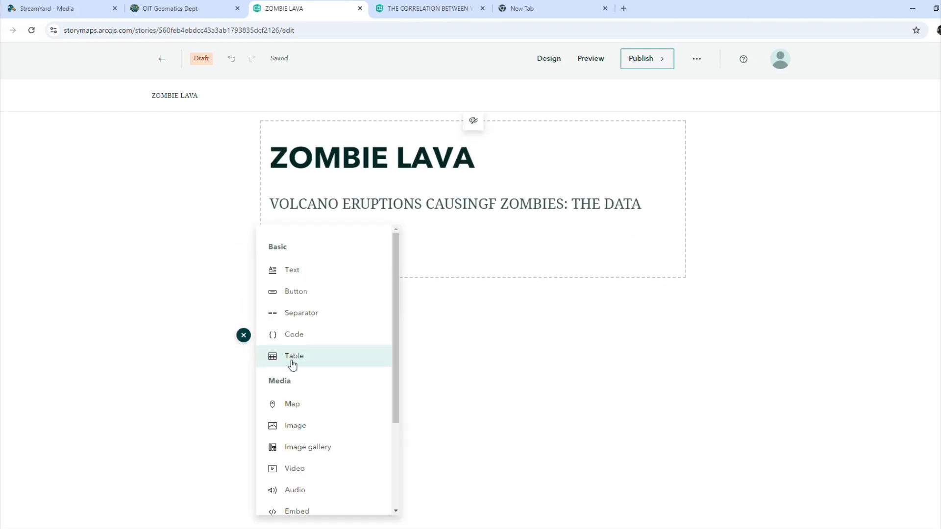
scroll(362, 353, "down", 2)
scroll(349, 344, "up", 1)
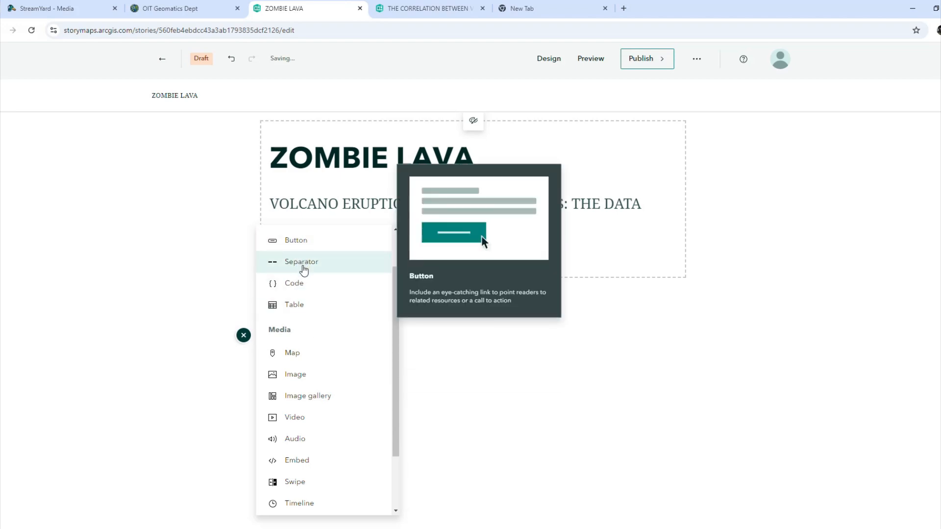
left_click(305, 377)
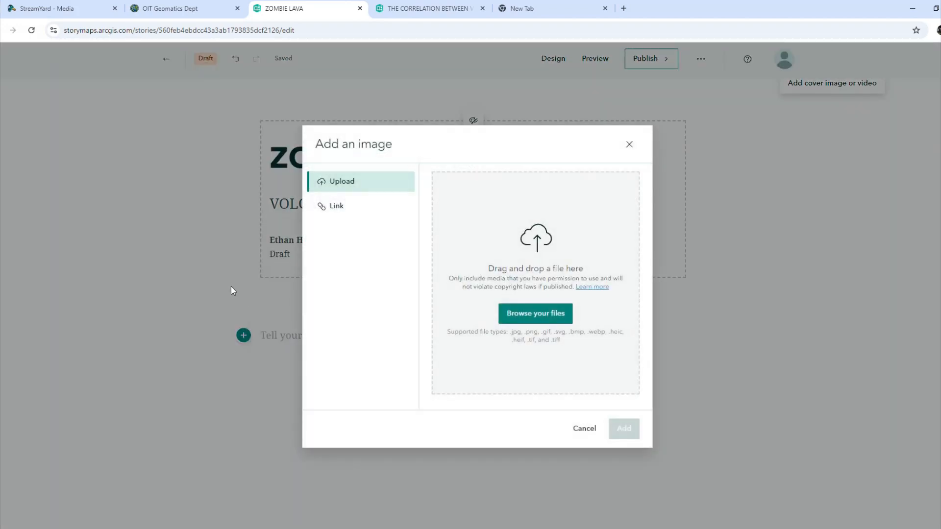
left_click(535, 314)
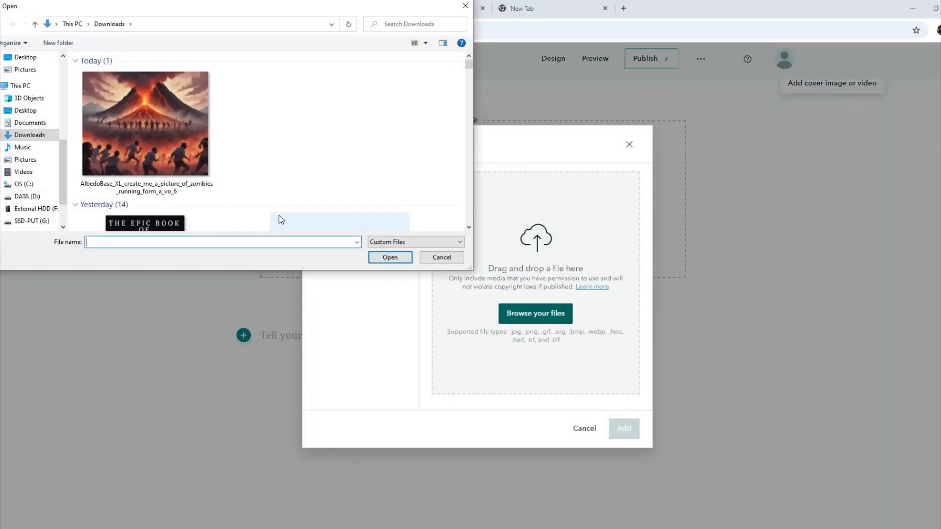
double_click(144, 123)
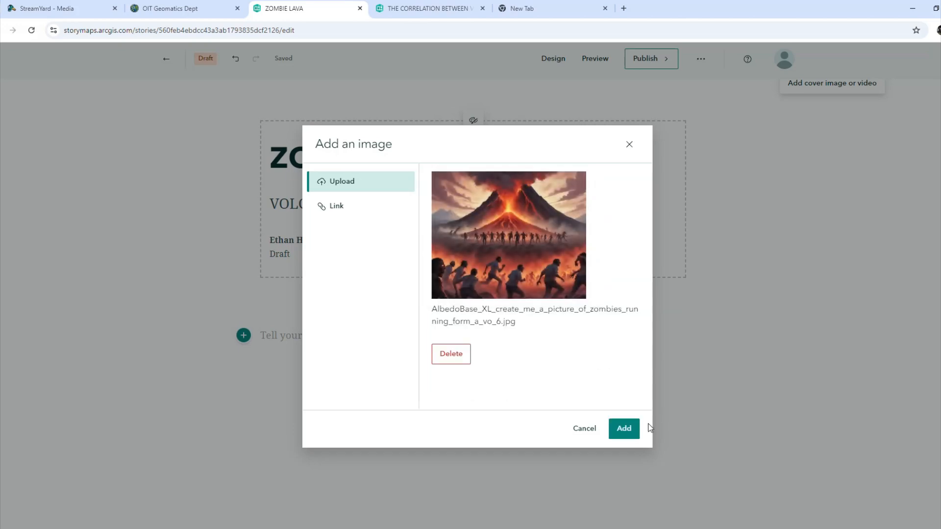
left_click(632, 431)
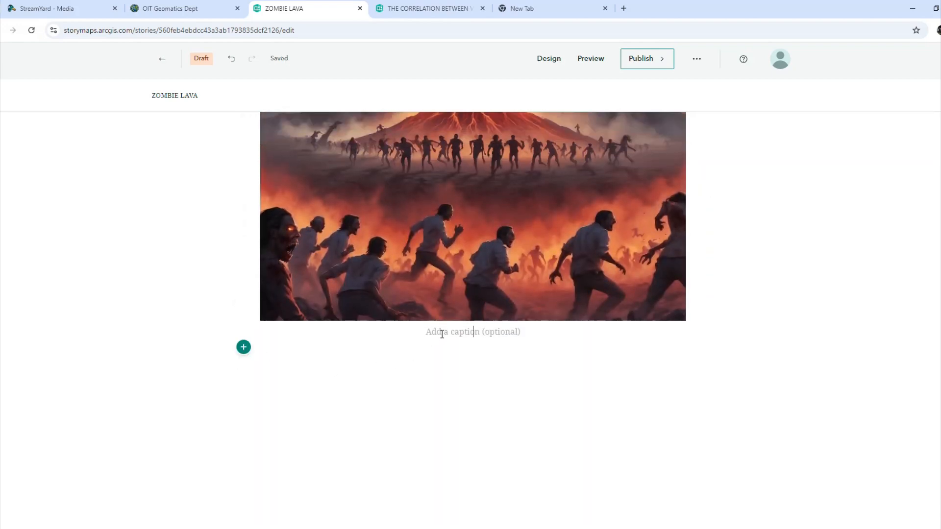
Type the image caption 'Zombies and a Volcano', retyping it with correct capitalisation.
type("zOMBIES AND A VOLCANO")
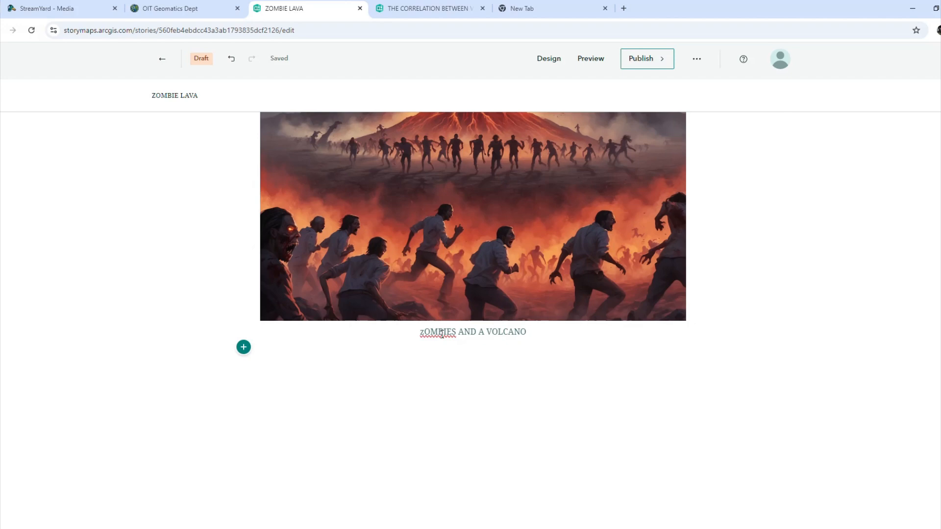
key("BackSpace")
key("BackSpace")
key("BackSpace")
key("BackSpace")
key("BackSpace")
key("BackSpace")
key("BackSpace")
key("BackSpace")
key("BackSpace")
key("BackSpace")
key("BackSpace")
key("BackSpace")
key("BackSpace")
key("BackSpace")
key("BackSpace")
key("BackSpace")
key("BackSpace")
key("BackSpace")
key("BackSpace")
key("BackSpace")
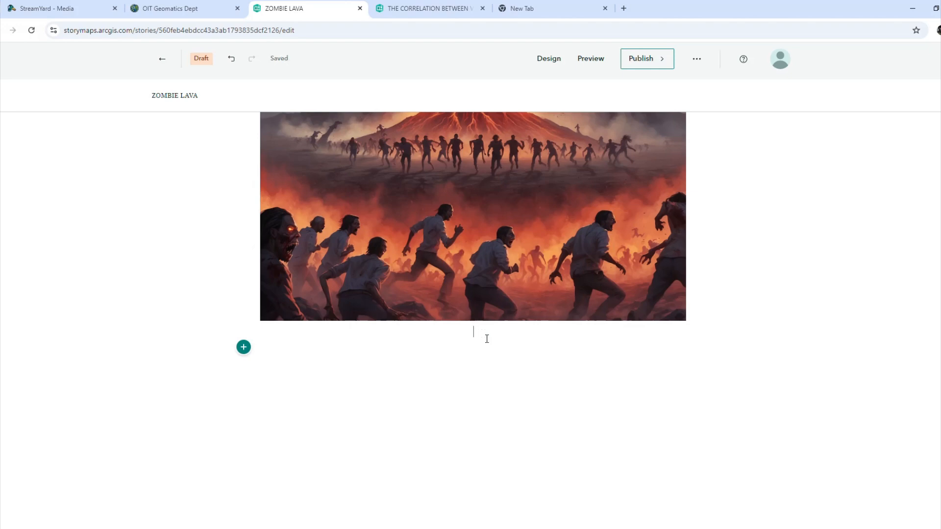
type("Zombies and a Volcano")
scroll(328, 344, "down", 3)
scroll(314, 314, "up", 2)
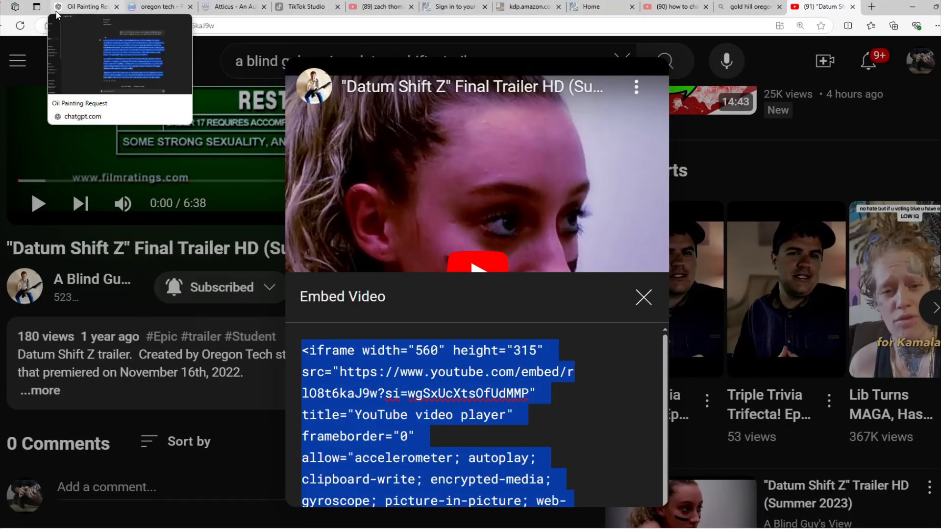
Copy the three-paragraph volcano-zombie write-up from ChatGPT and return to the StoryMaps editor.
left_click(98, 12)
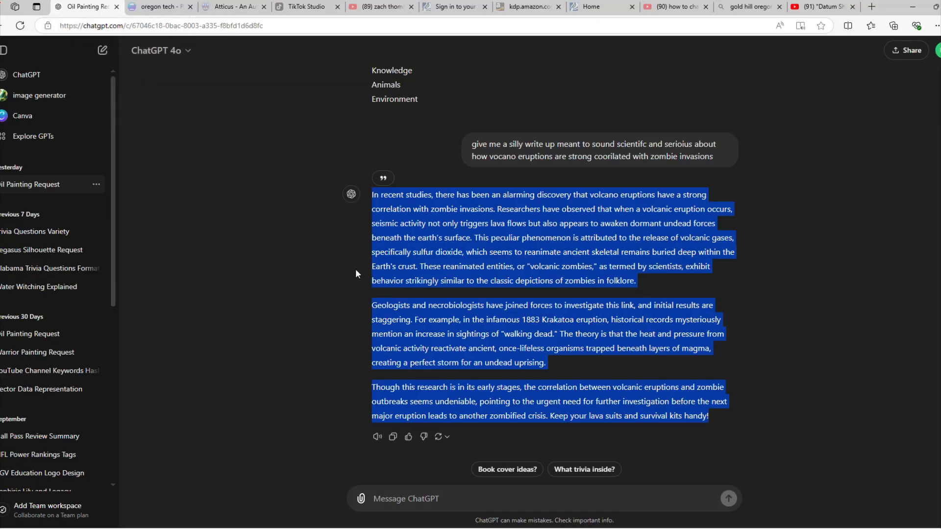
right_click(514, 242)
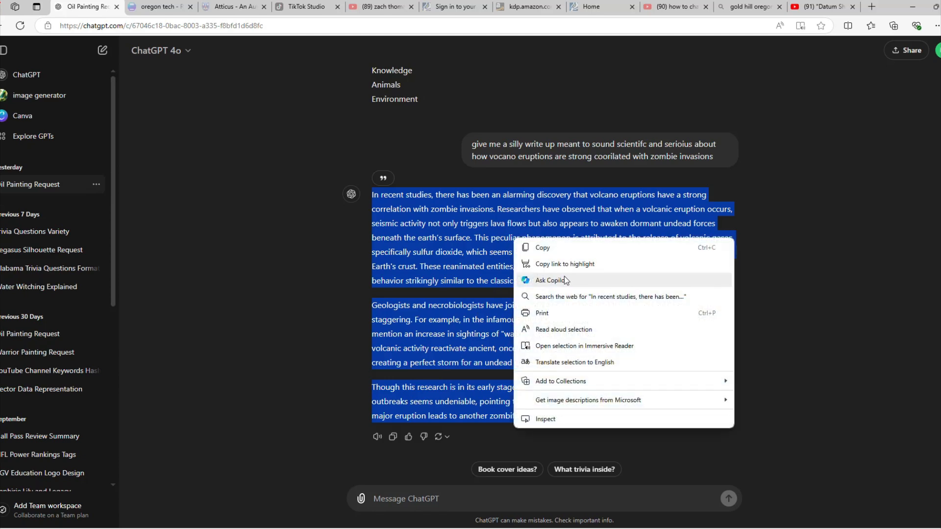
left_click(547, 249)
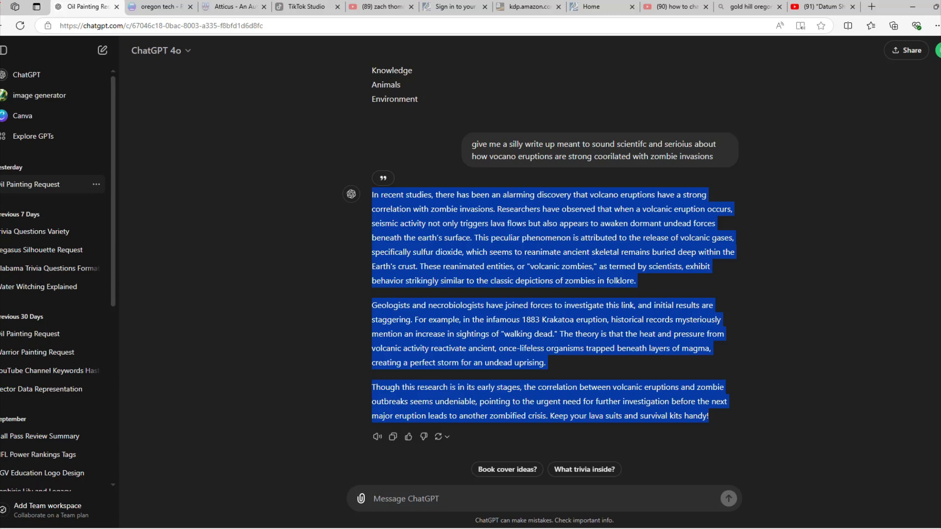
key("alt+Tab")
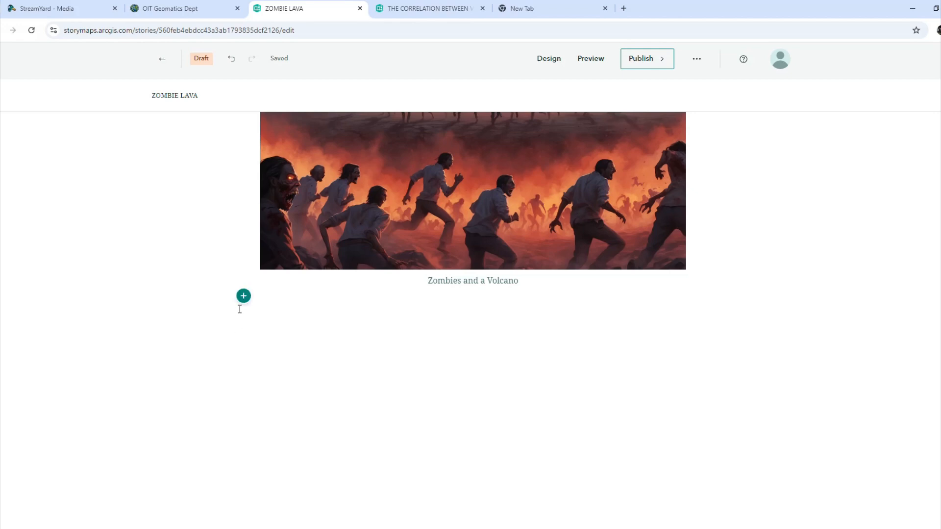
Add a text block below the caption and paste the volcano-zombie write-up into it.
left_click(242, 302)
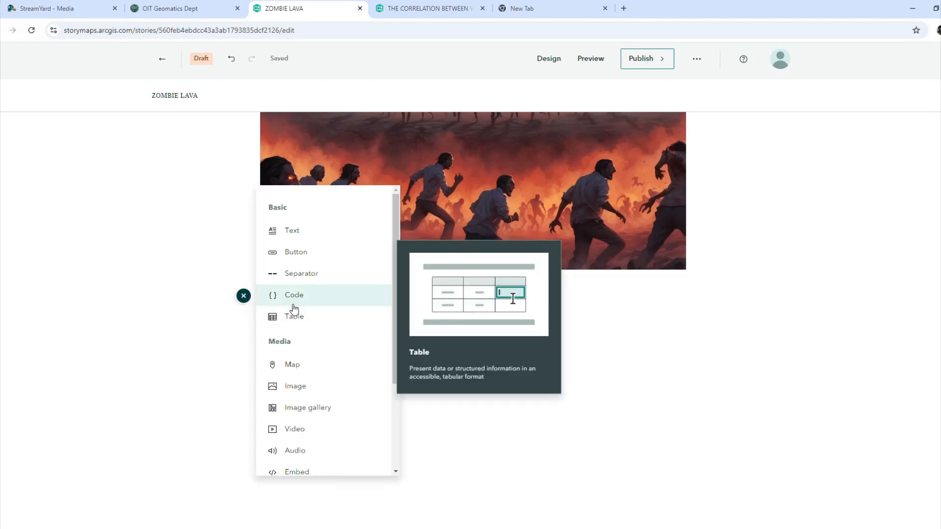
left_click(303, 234)
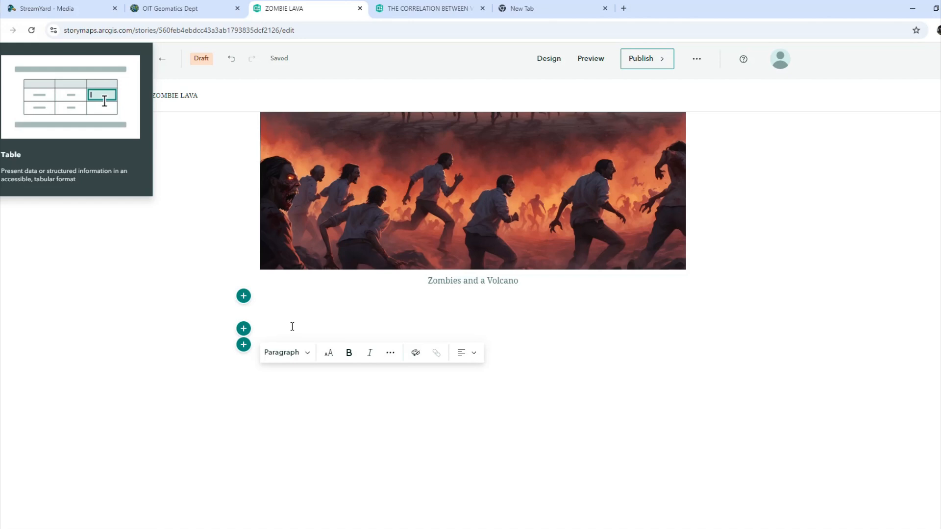
key("ctrl+v")
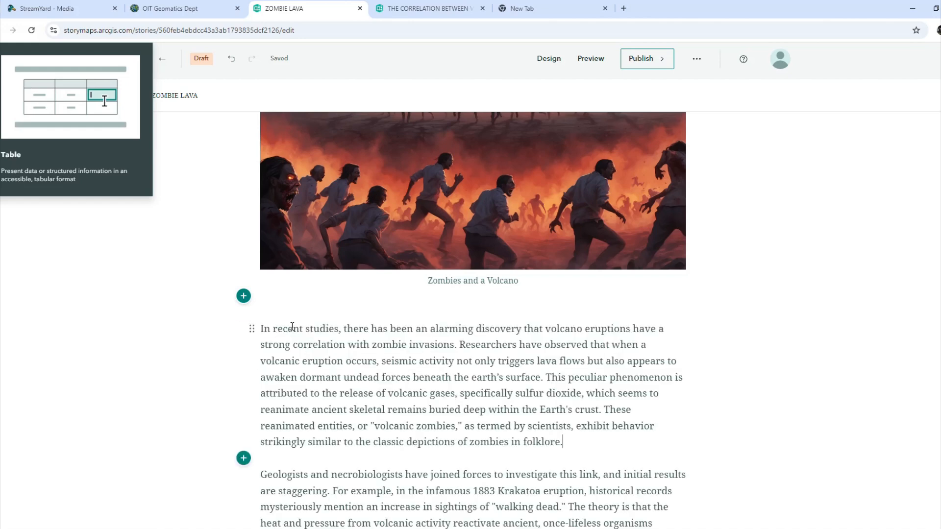
scroll(274, 329, "down", 3)
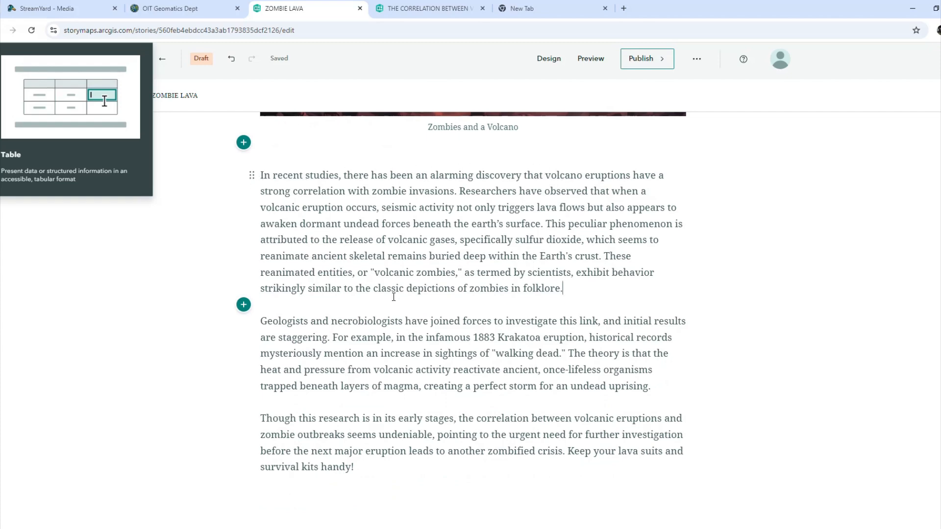
scroll(363, 296, "up", 3)
scroll(353, 292, "down", 5)
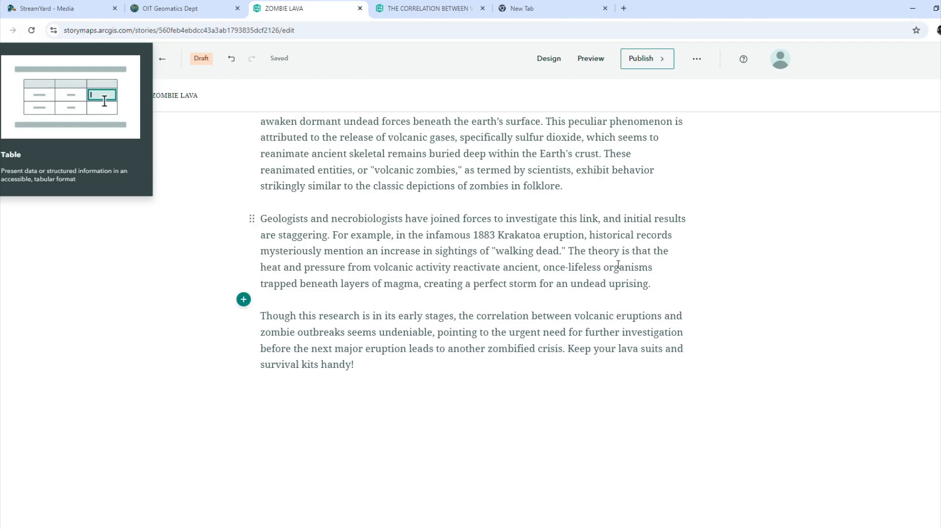
scroll(366, 300, "down", 3)
scroll(343, 301, "up", 1)
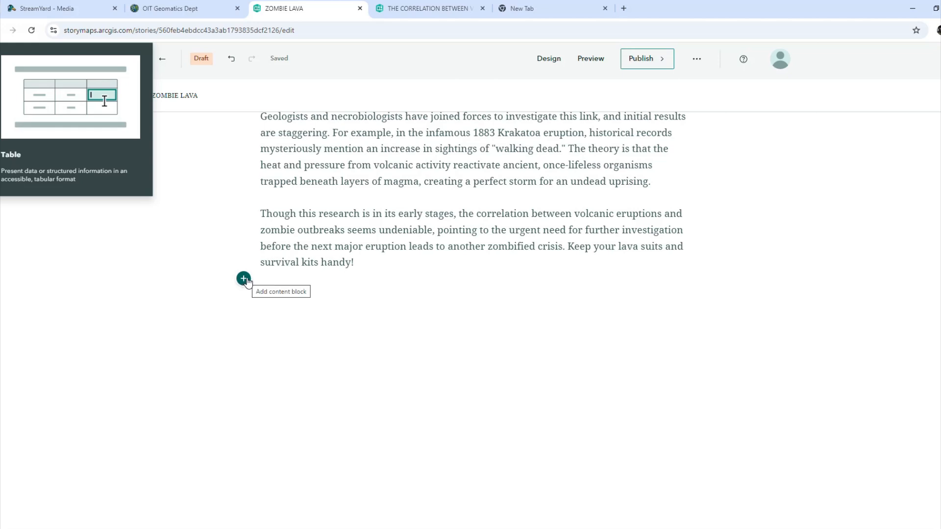
Add an embed block after the last paragraph, then switch to the Edge browser window.
left_click(244, 279)
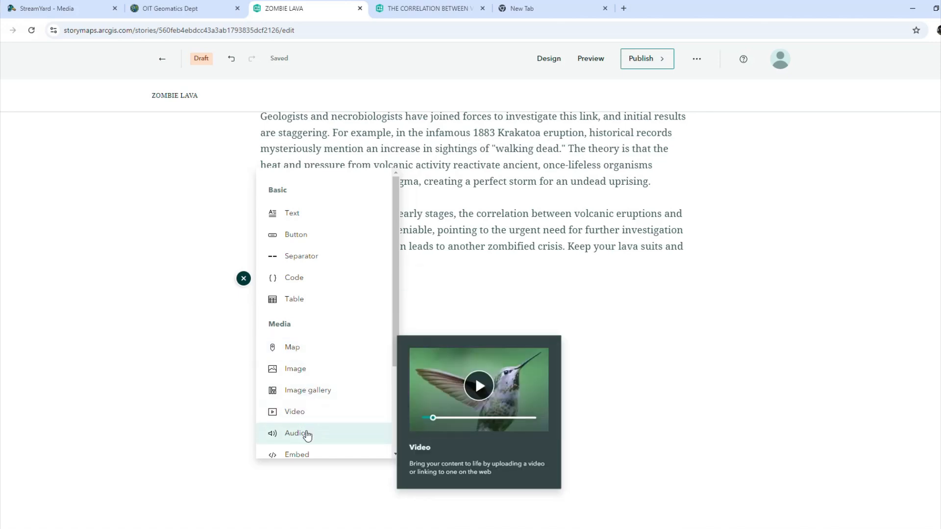
left_click(305, 453)
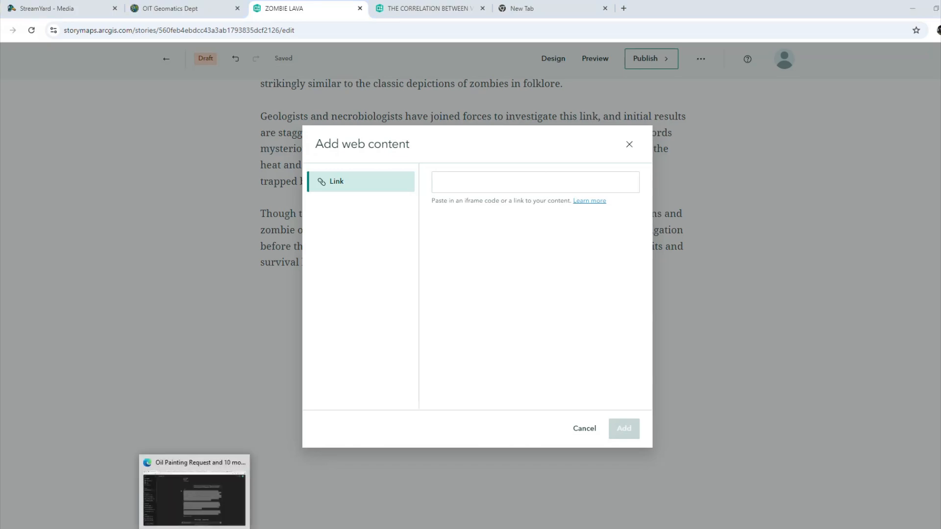
left_click(196, 528)
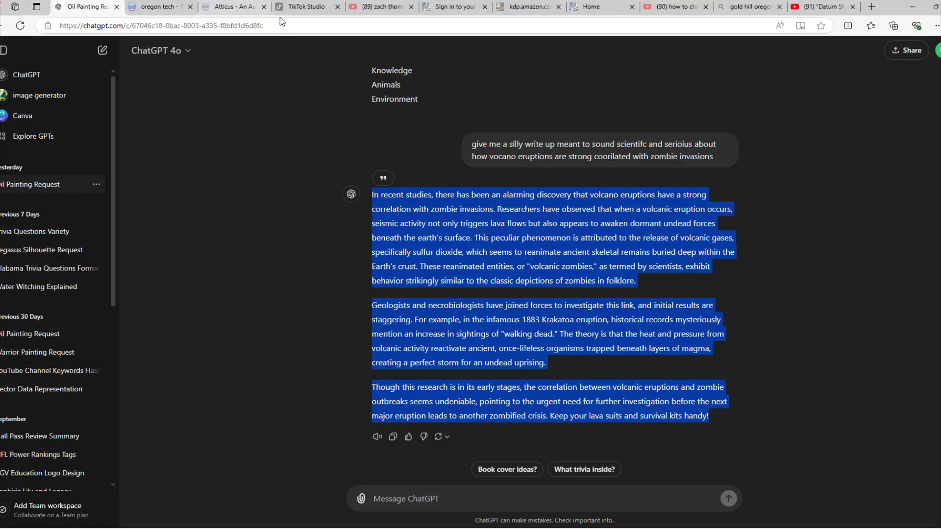
Copy the Datum Shift Z trailer's embed code from YouTube and return to StoryMaps.
left_click(387, 7)
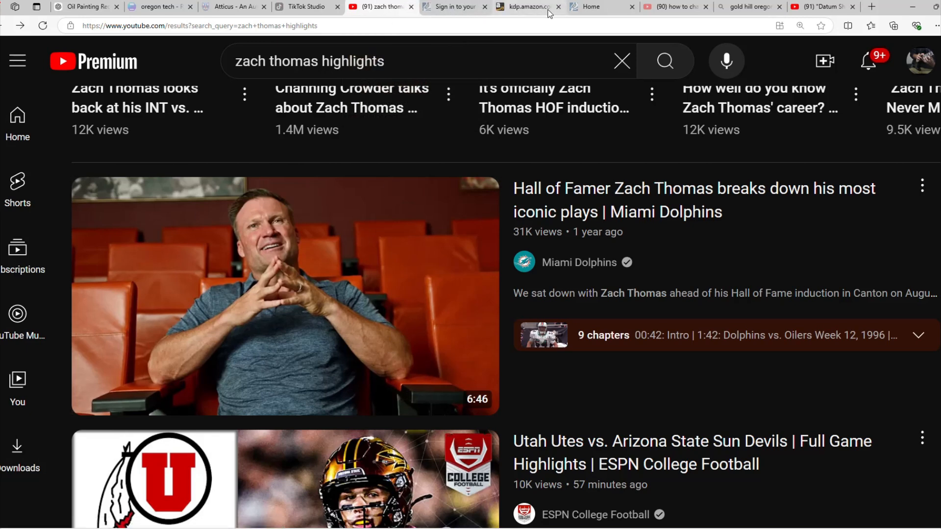
left_click(671, 10)
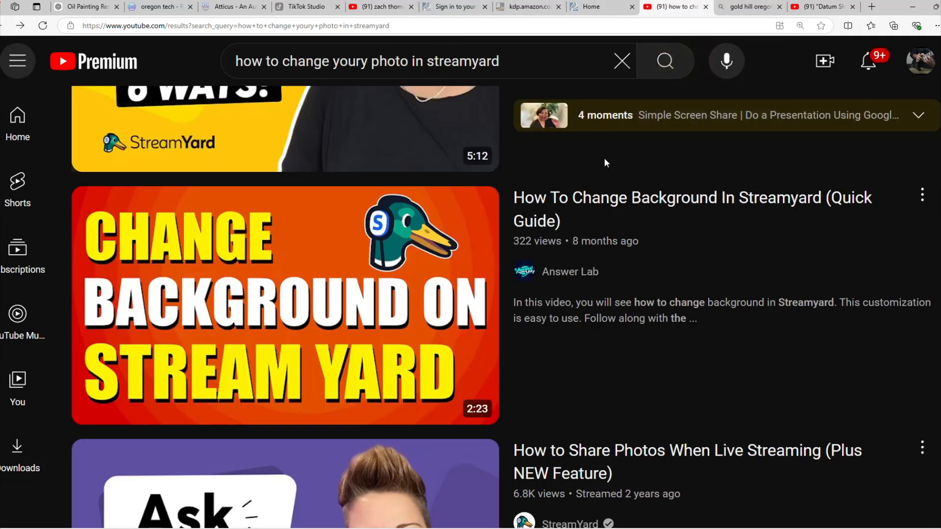
left_click(376, 9)
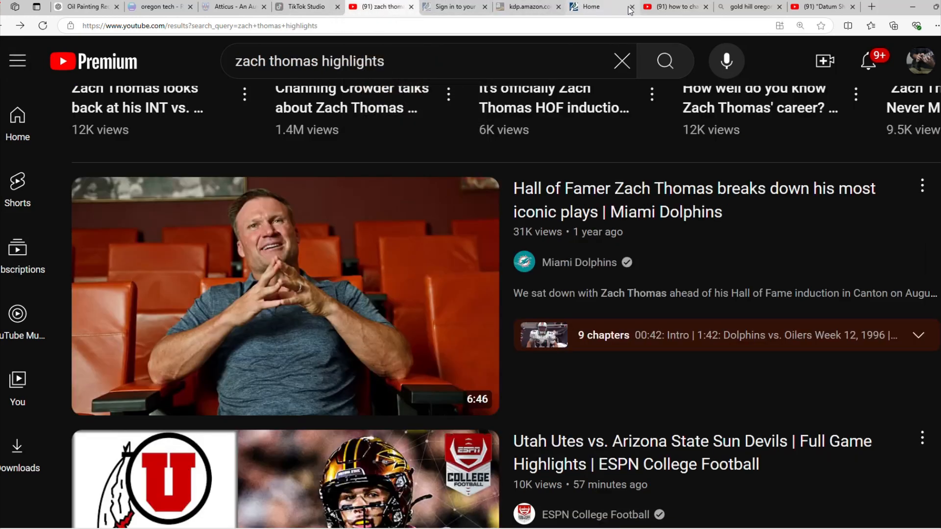
left_click(686, 9)
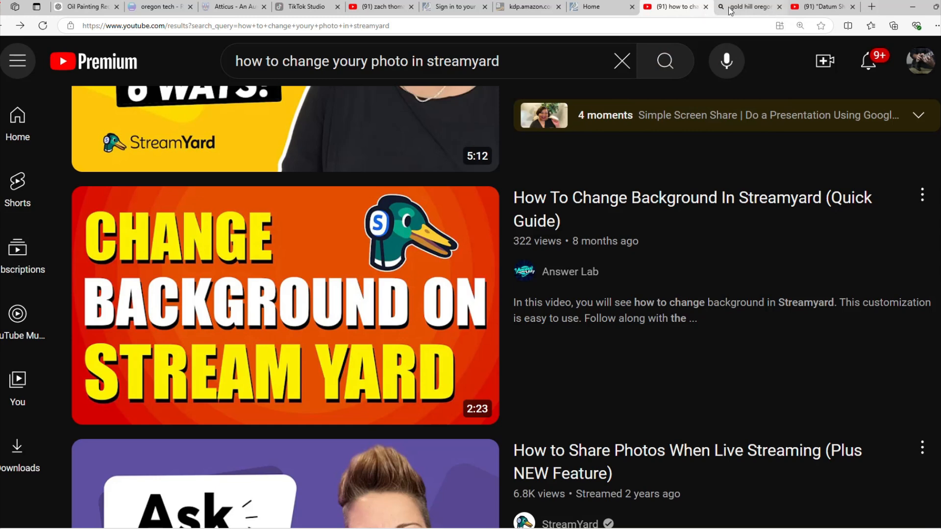
left_click(814, 10)
right_click(429, 430)
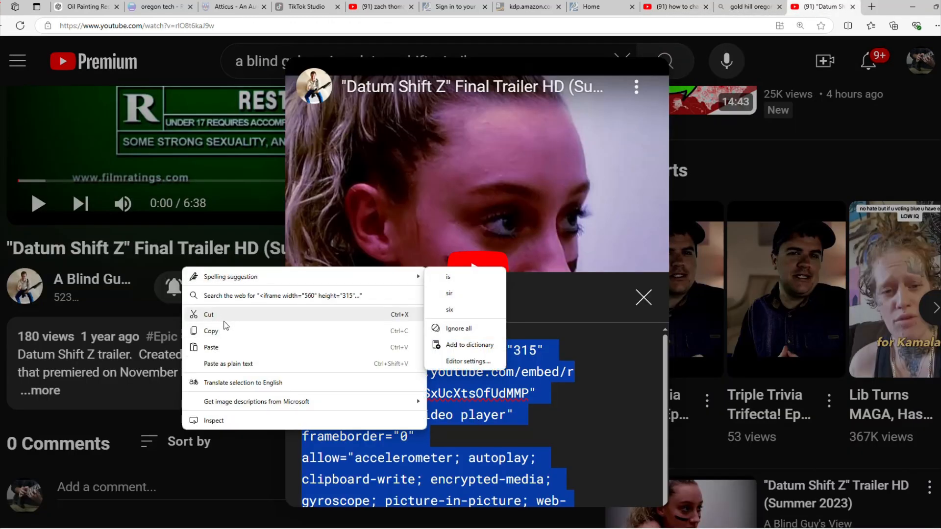
left_click(223, 331)
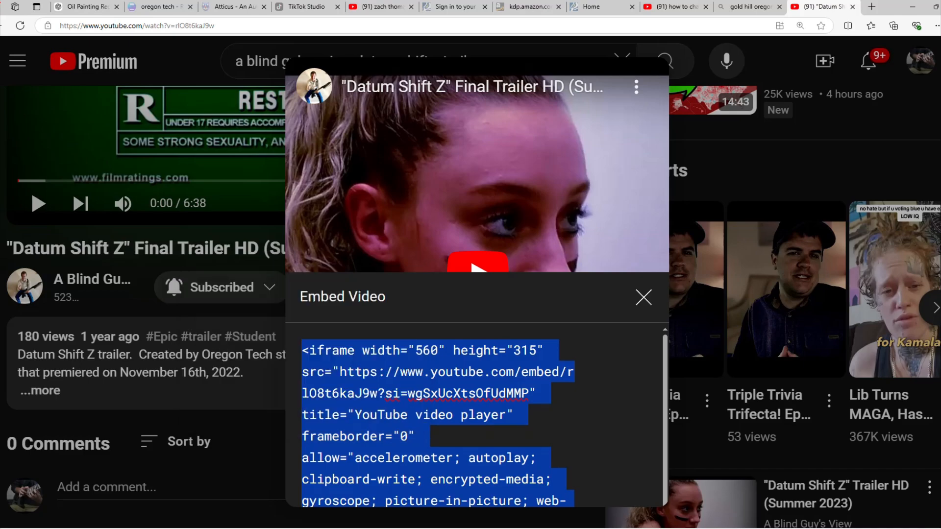
key("alt+Tab")
Paste the trailer's iframe code into the Link field and add the embed to the story.
left_click(461, 192)
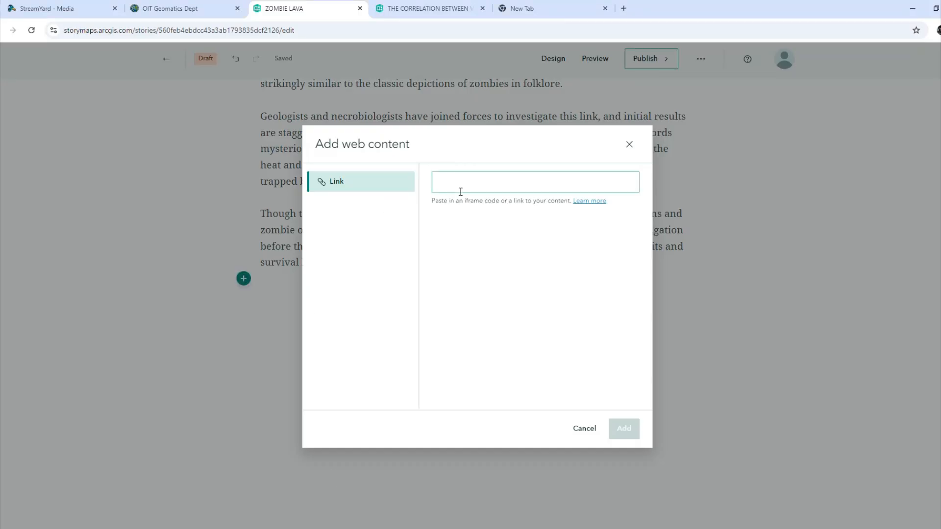
left_click(456, 180)
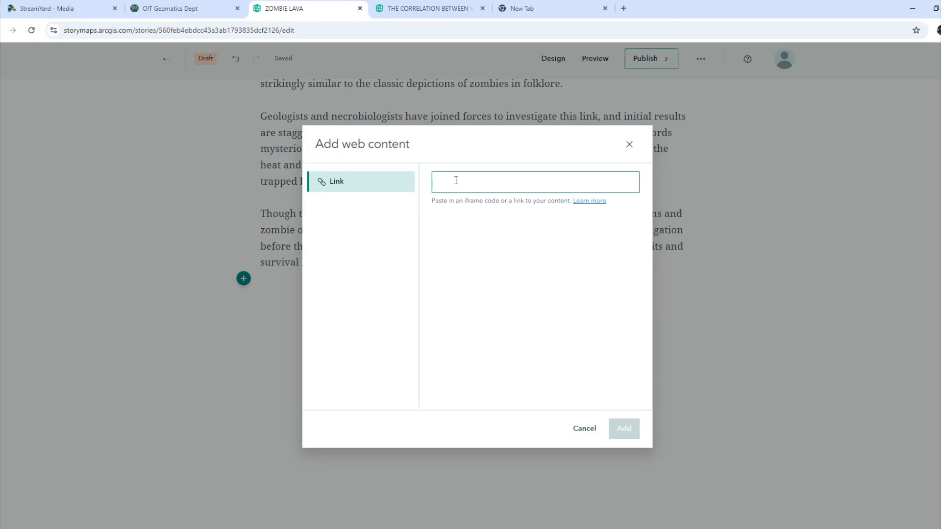
key("ctrl+v")
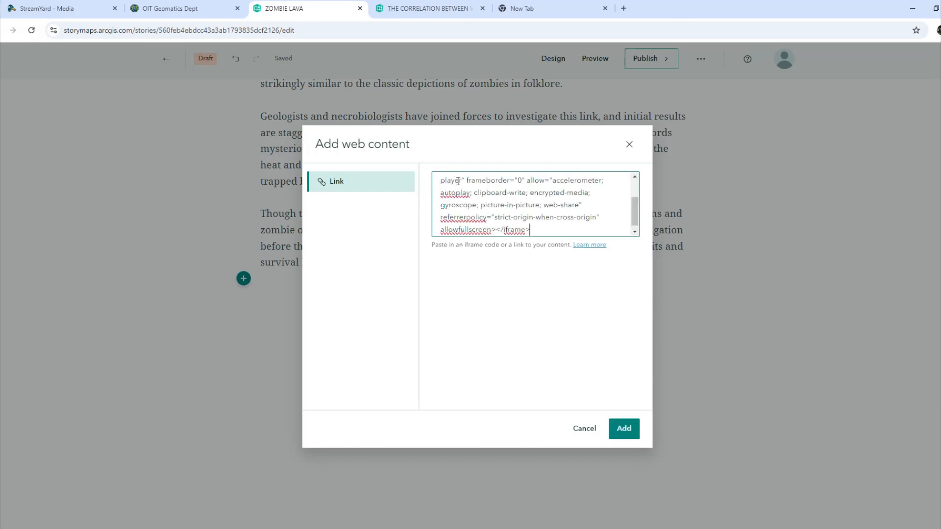
left_click(625, 429)
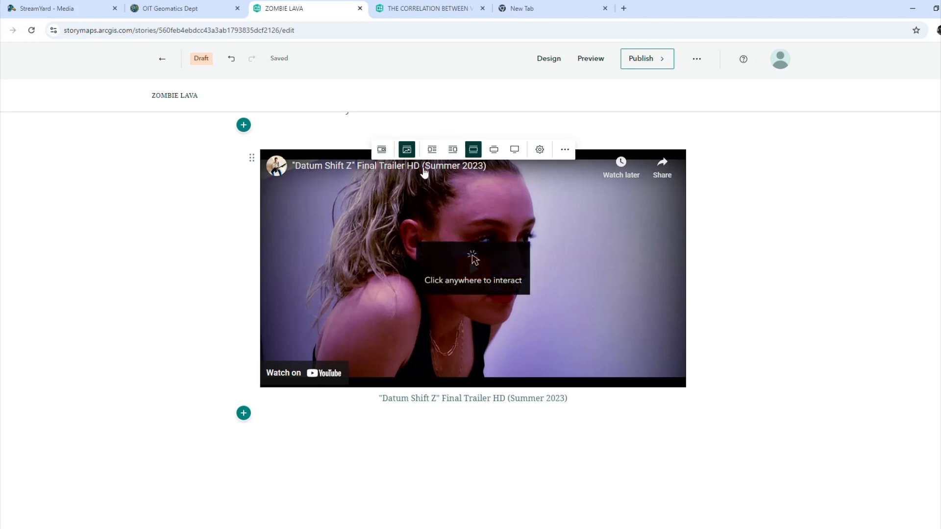
Play and then pause the embedded trailer to check that it works.
scroll(172, 240, "down", 3)
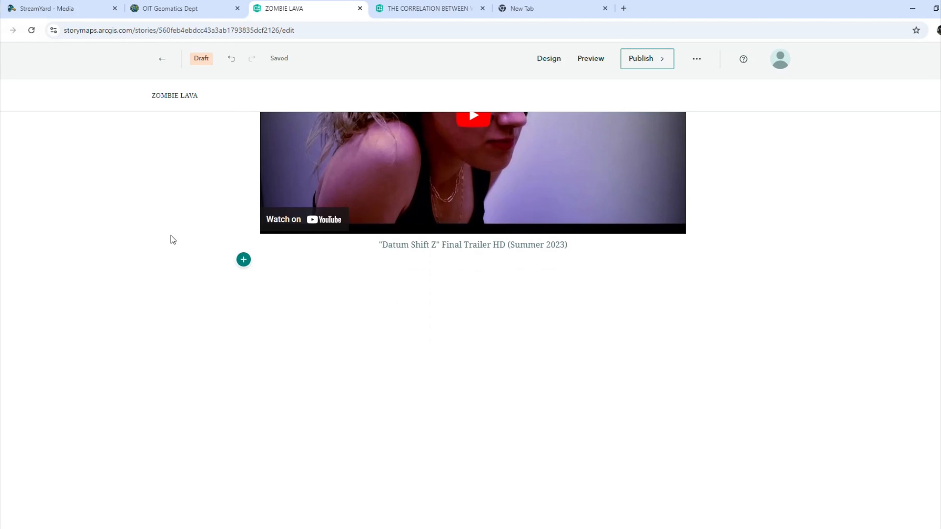
scroll(349, 269, "up", 2)
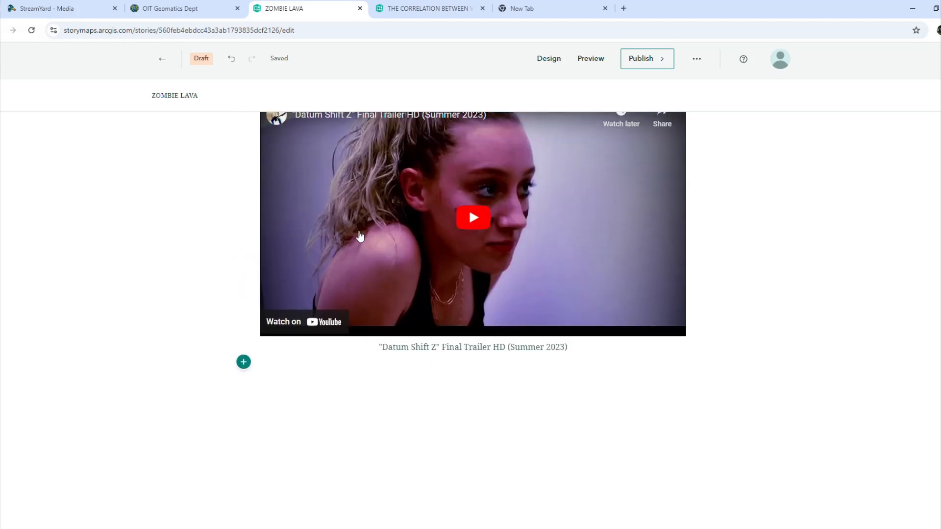
left_click(473, 217)
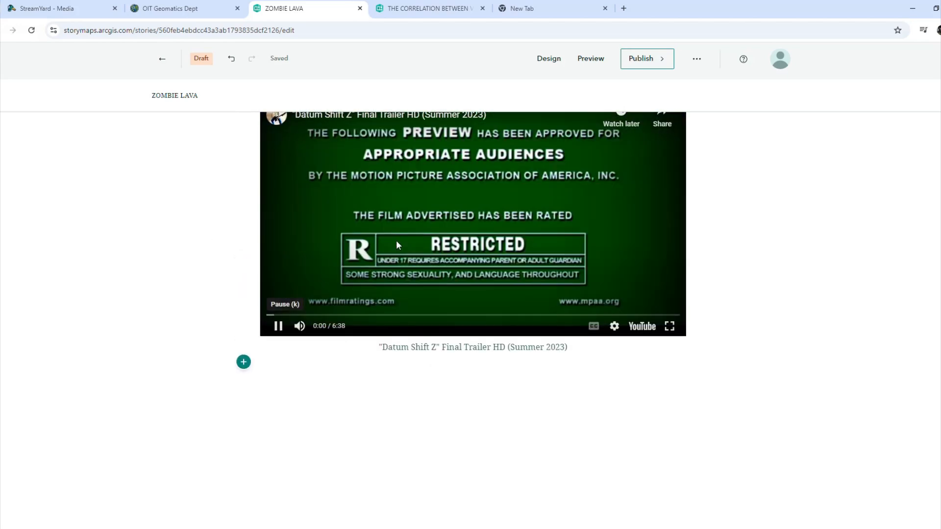
left_click(446, 218)
scroll(255, 316, "down", 2)
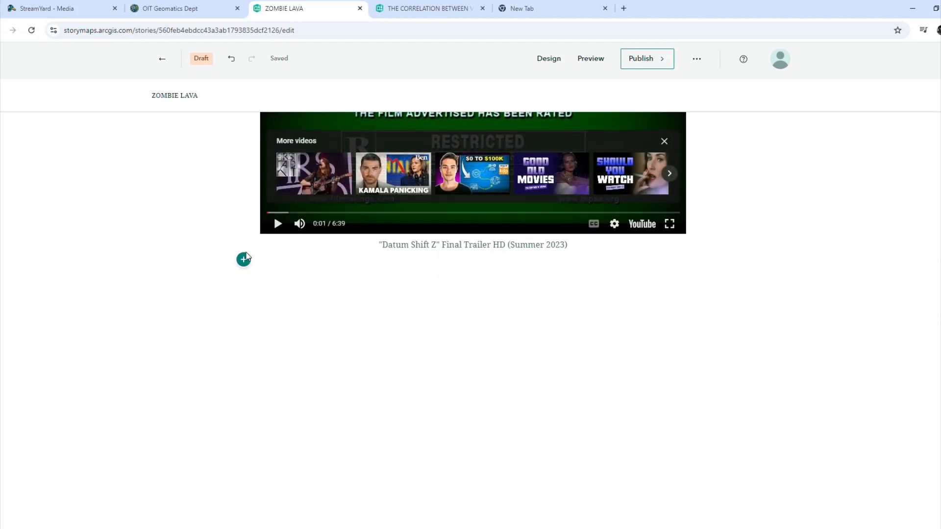
Insert the Volcano_Map_GIS103 web map from My Content as a map block.
left_click(244, 260)
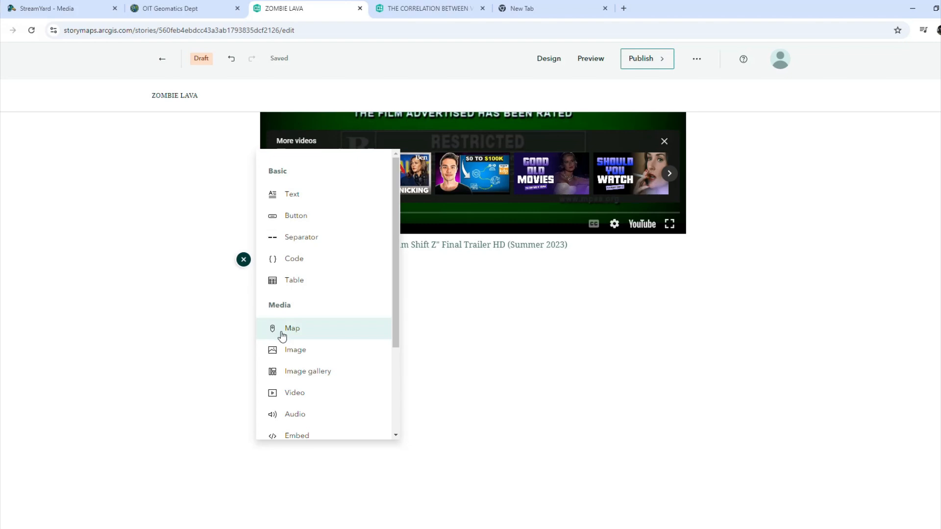
left_click(306, 333)
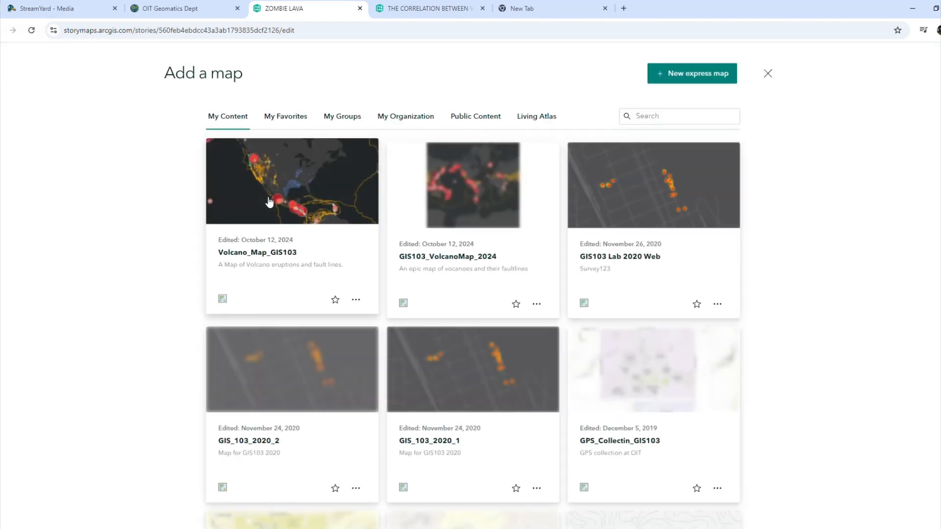
left_click(269, 205)
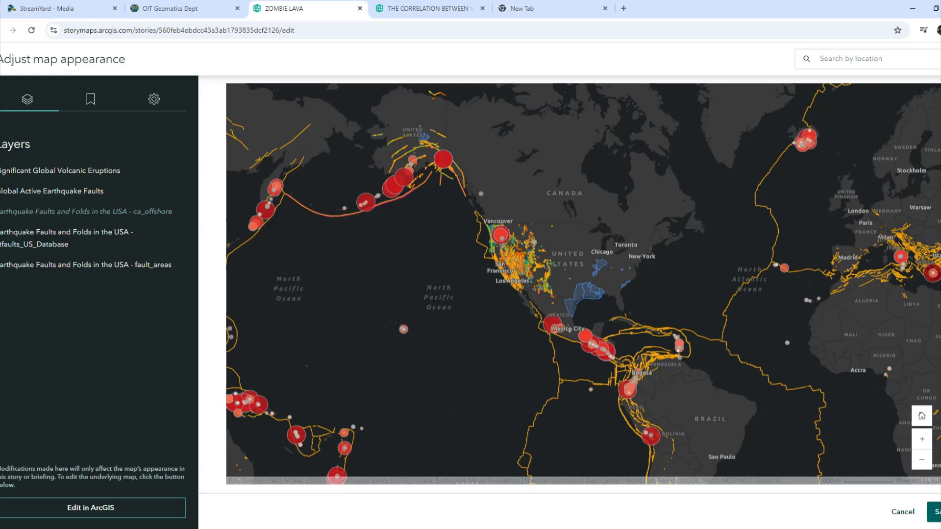
left_click(933, 512)
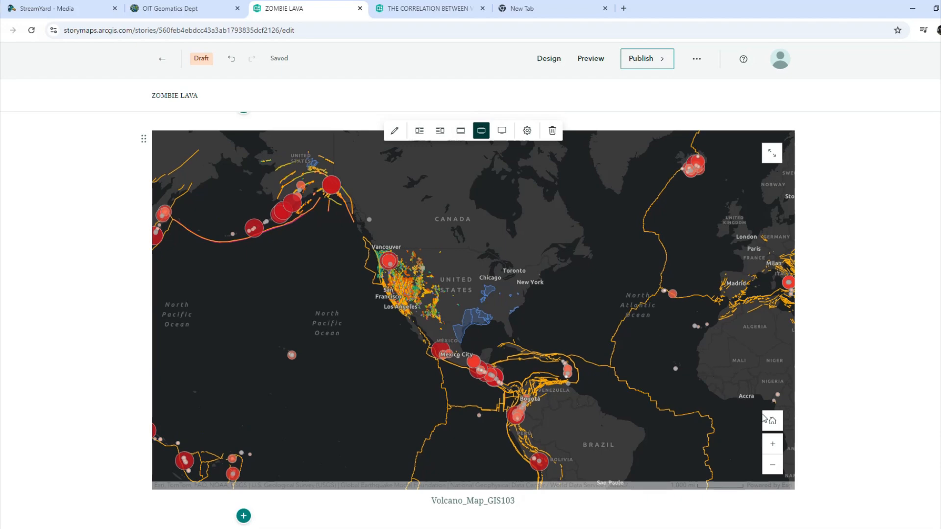
Zoom in toward the United States, zoom back out, and pan to frame the map.
left_click(779, 449)
left_click(778, 451)
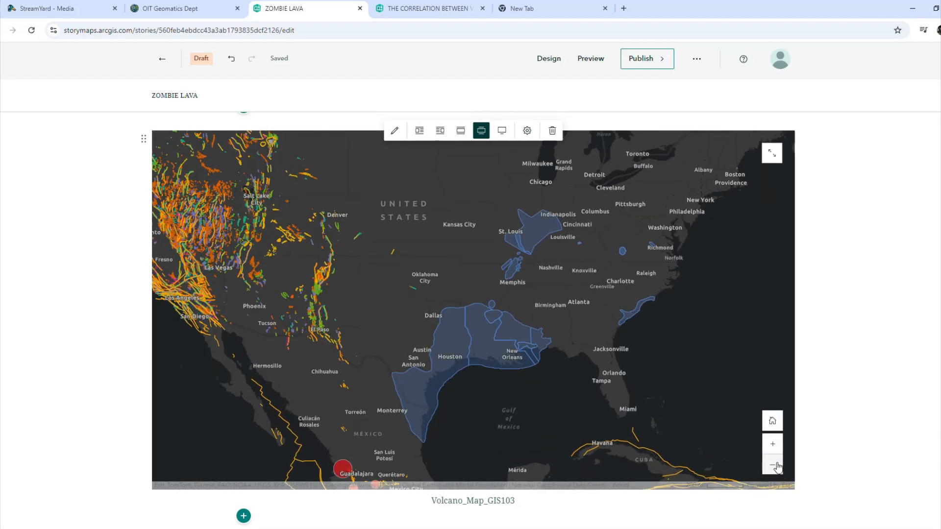
left_click(774, 466)
left_click(775, 467)
mouse_move(411, 351)
left_mouse_down()
mouse_move(576, 355)
mouse_move(340, 354)
mouse_move(420, 362)
left_mouse_up()
scroll(520, 360, "down", 2)
scroll(517, 358, "down", 2)
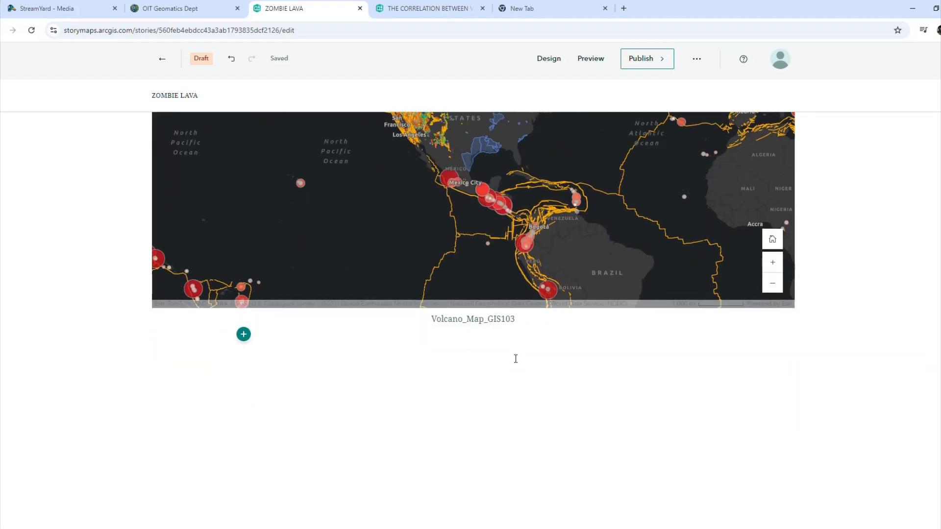
scroll(515, 359, "up", 5)
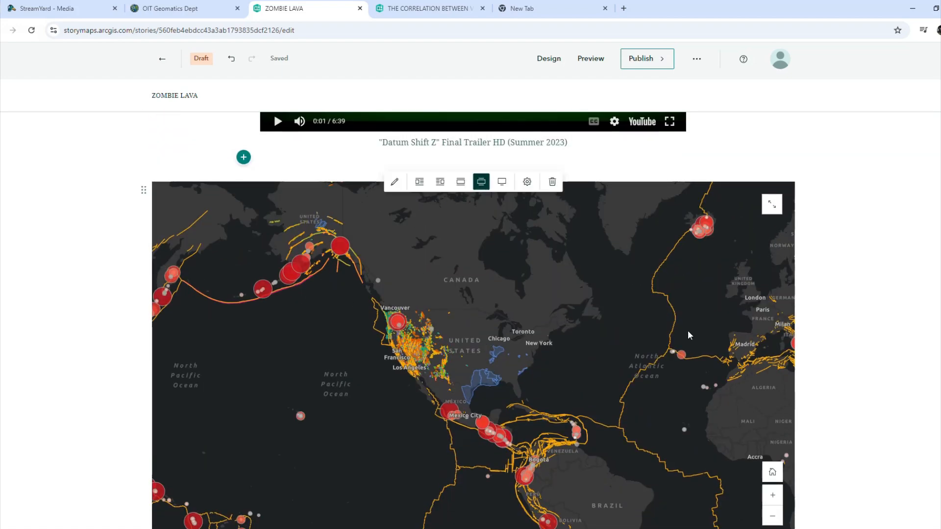
scroll(499, 364, "down", 3)
scroll(499, 364, "up", 8)
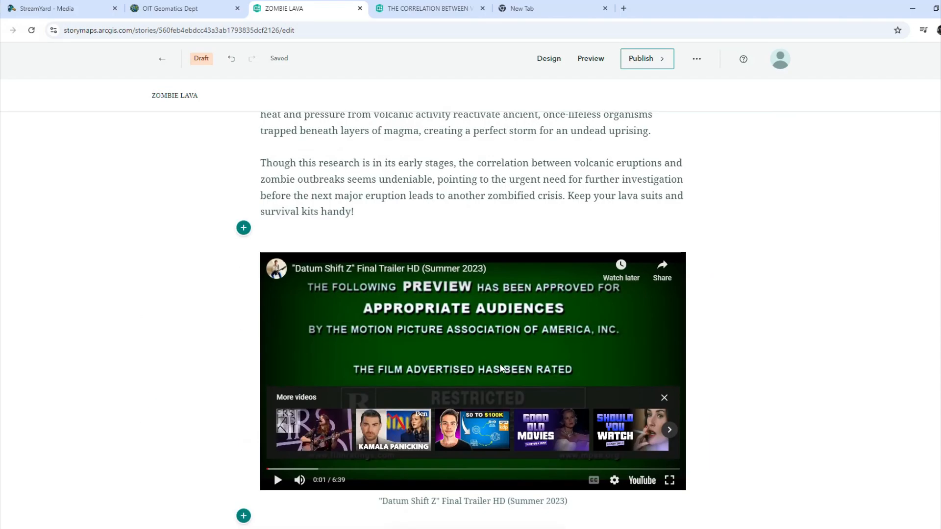
scroll(501, 368, "up", 14)
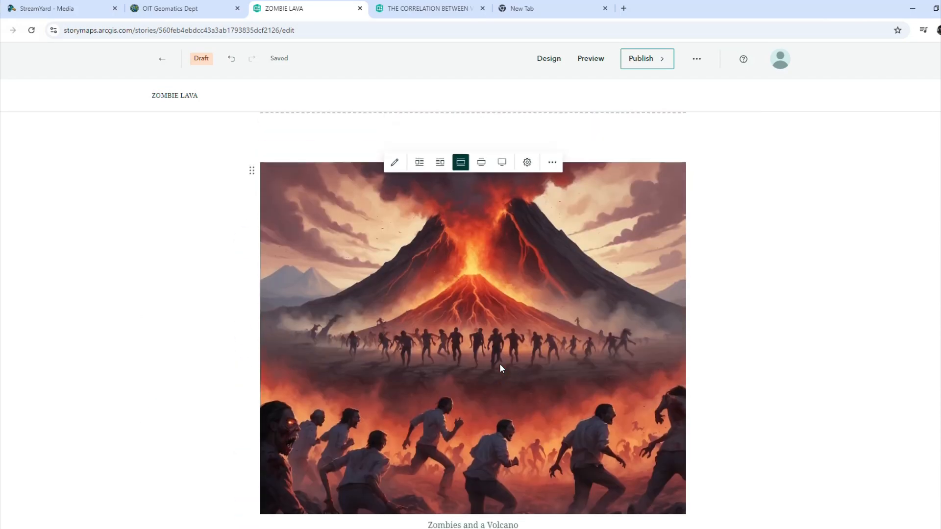
scroll(501, 369, "up", 4)
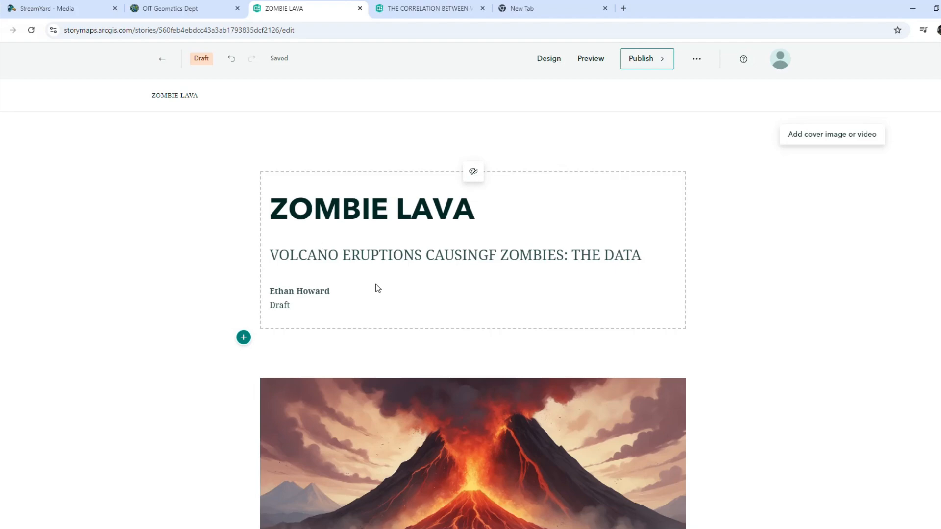
scroll(377, 287, "down", 9)
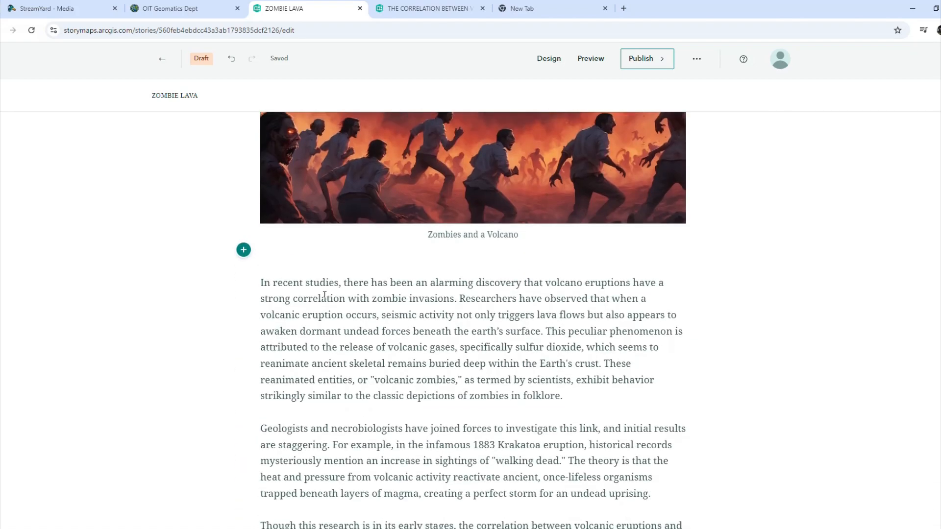
scroll(325, 295, "down", 14)
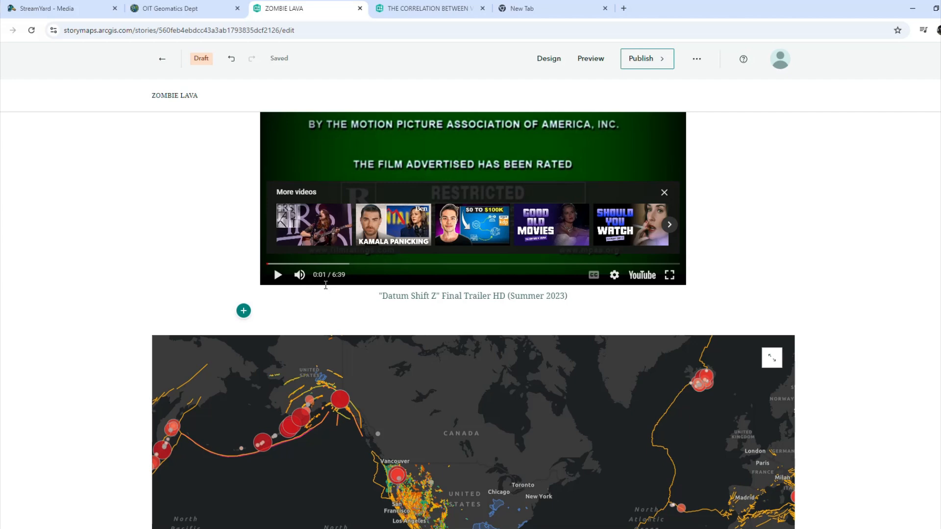
scroll(326, 286, "up", 2)
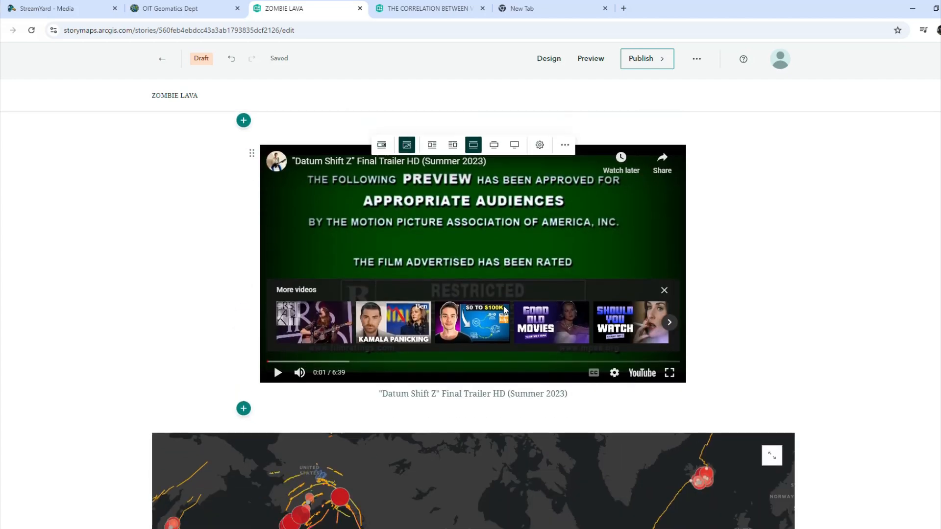
scroll(399, 363, "down", 4)
scroll(705, 345, "up", 20)
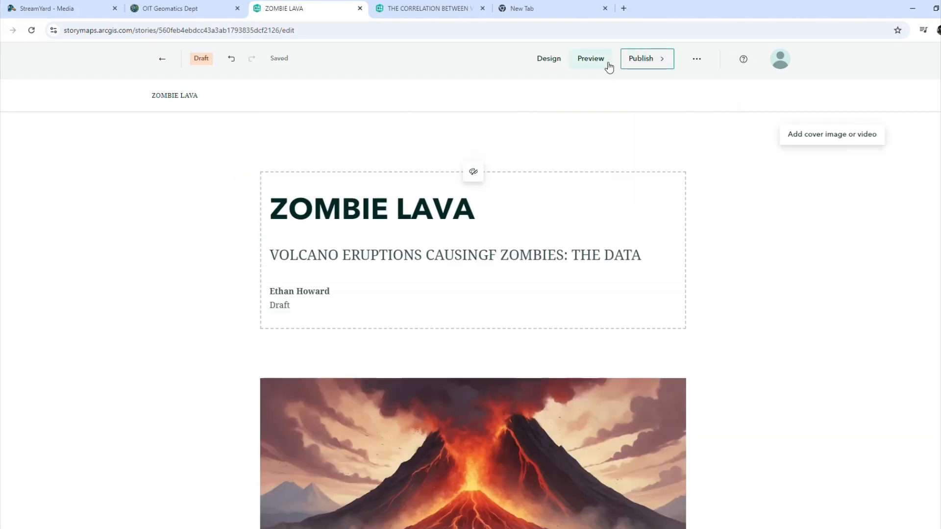
left_click(590, 60)
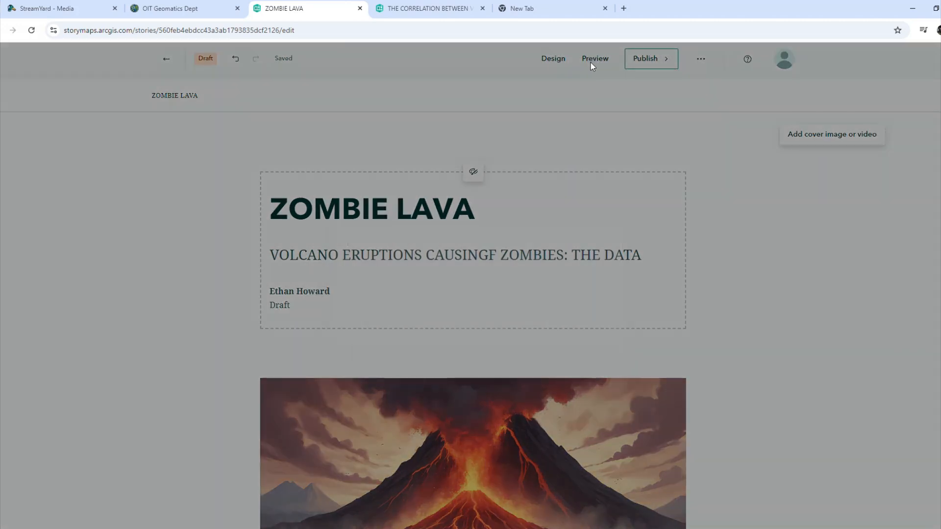
left_click(580, 335)
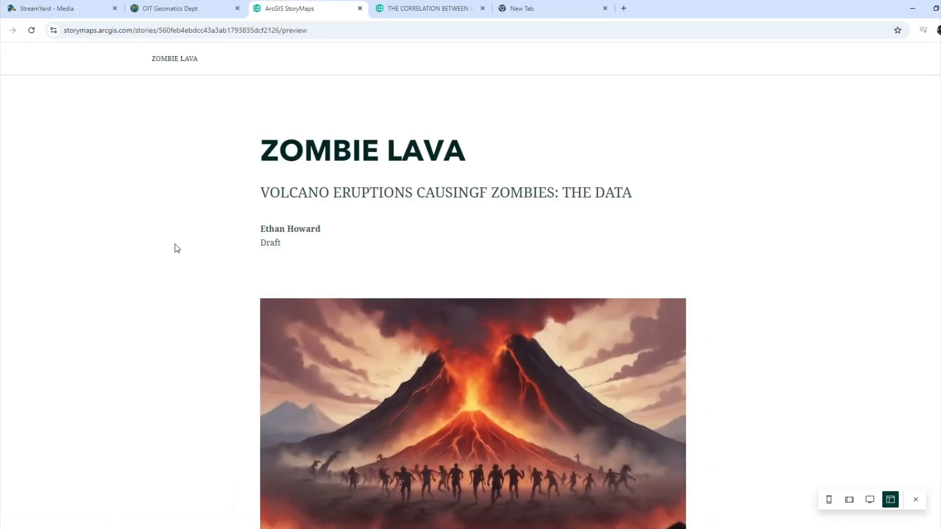
scroll(227, 250, "down", 10)
scroll(228, 253, "down", 15)
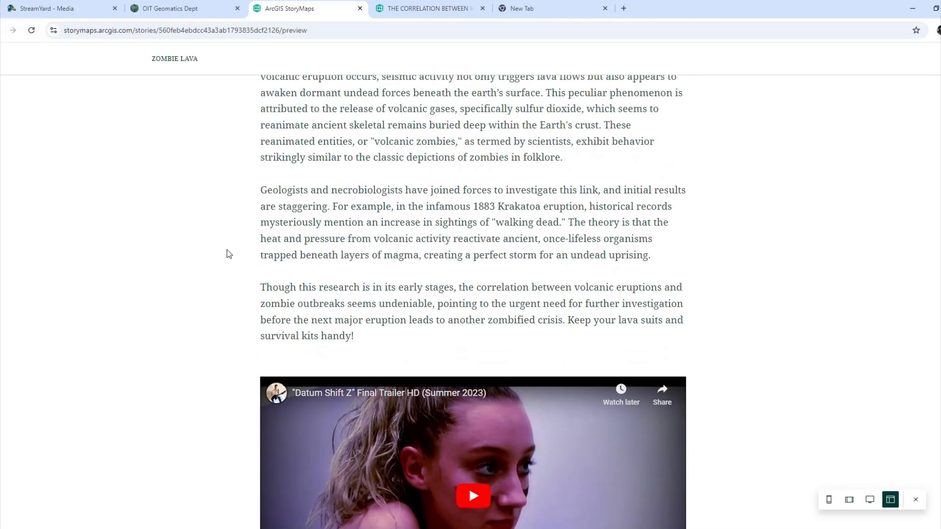
scroll(227, 253, "up", 20)
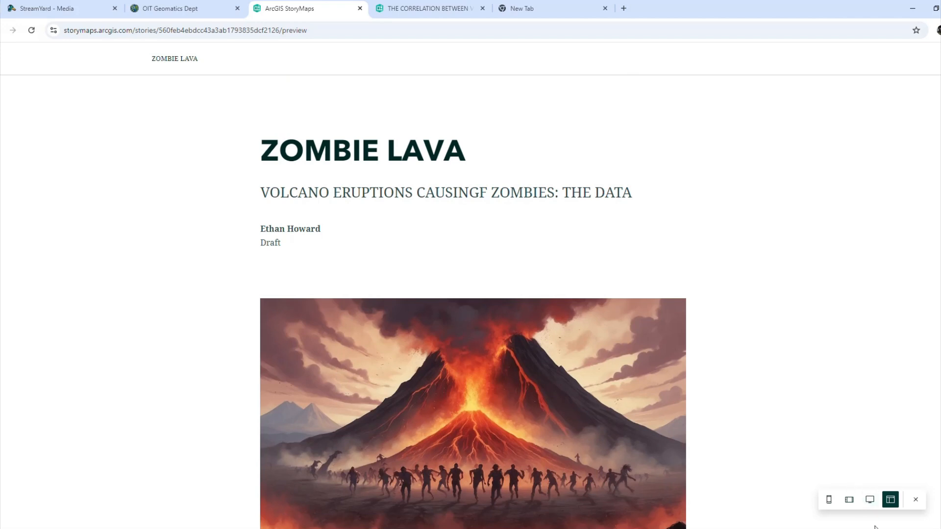
left_click(869, 508)
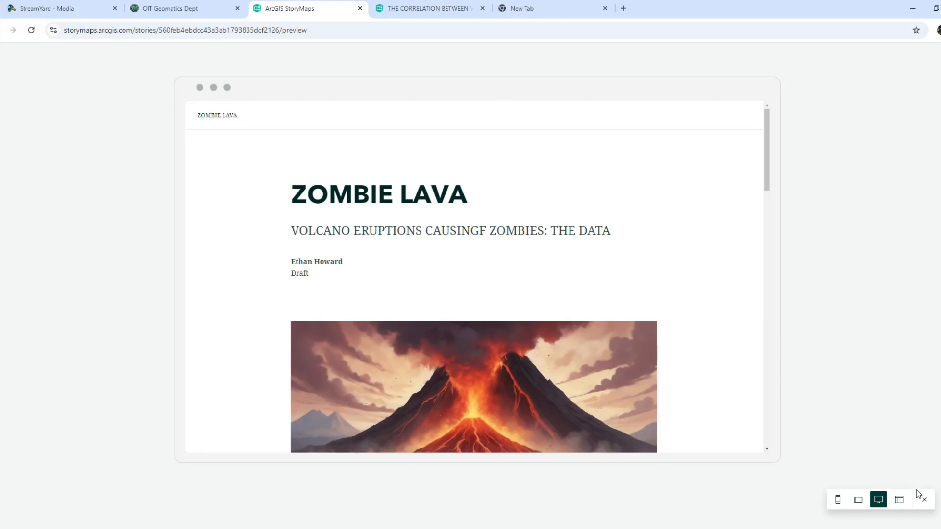
left_click(835, 500)
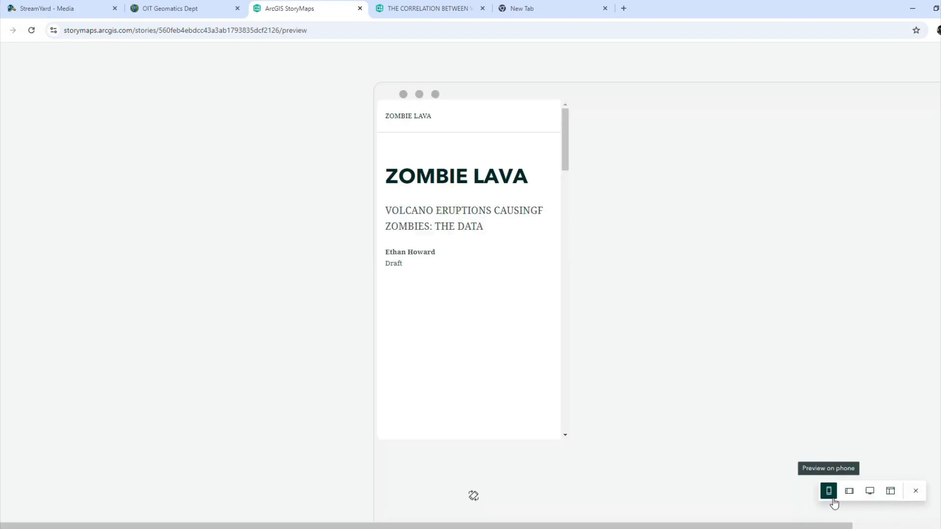
scroll(493, 344, "down", 8)
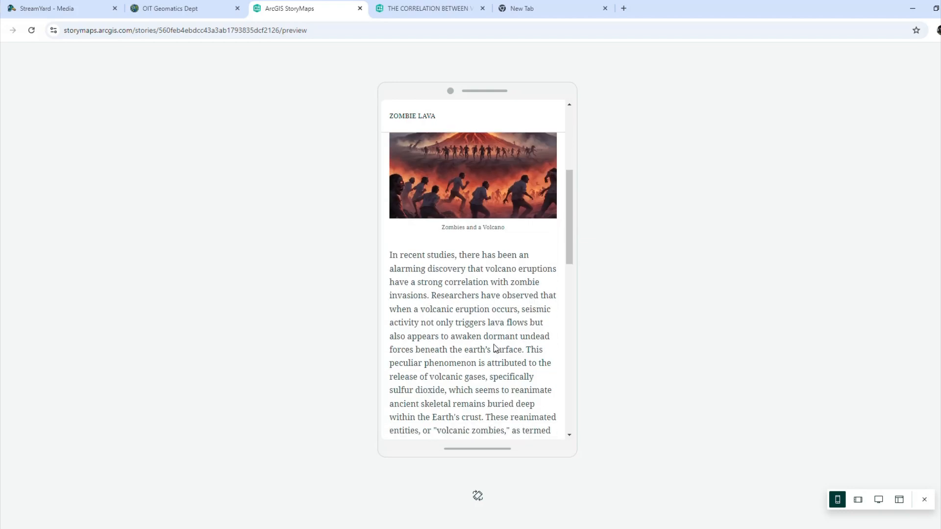
scroll(493, 344, "down", 10)
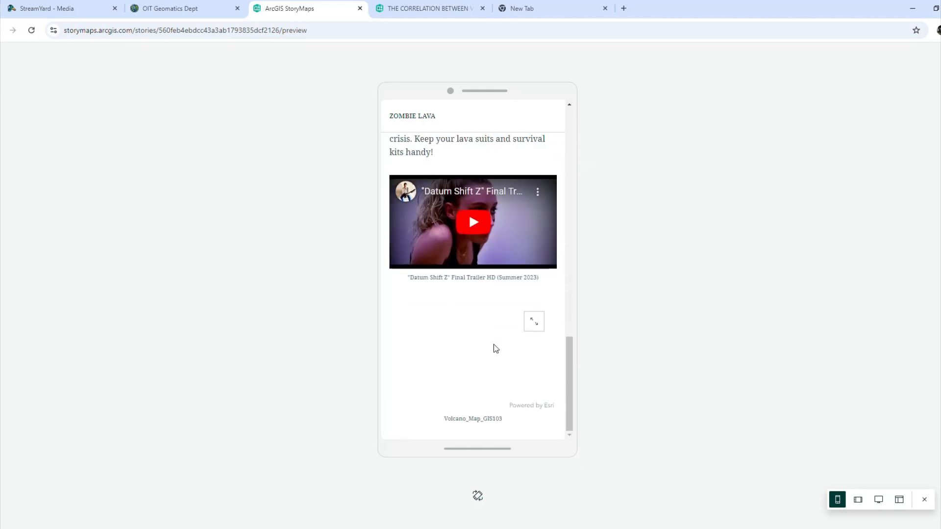
scroll(493, 344, "up", 15)
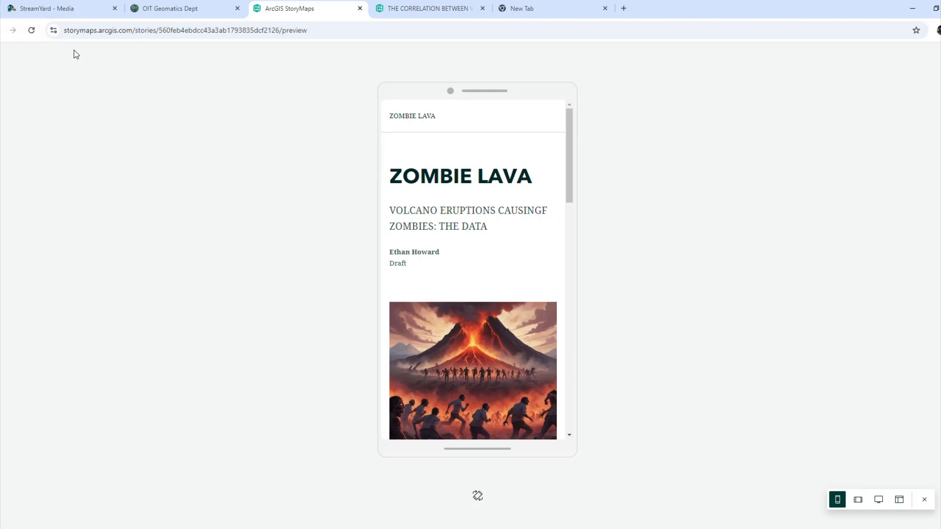
left_click(1, 31)
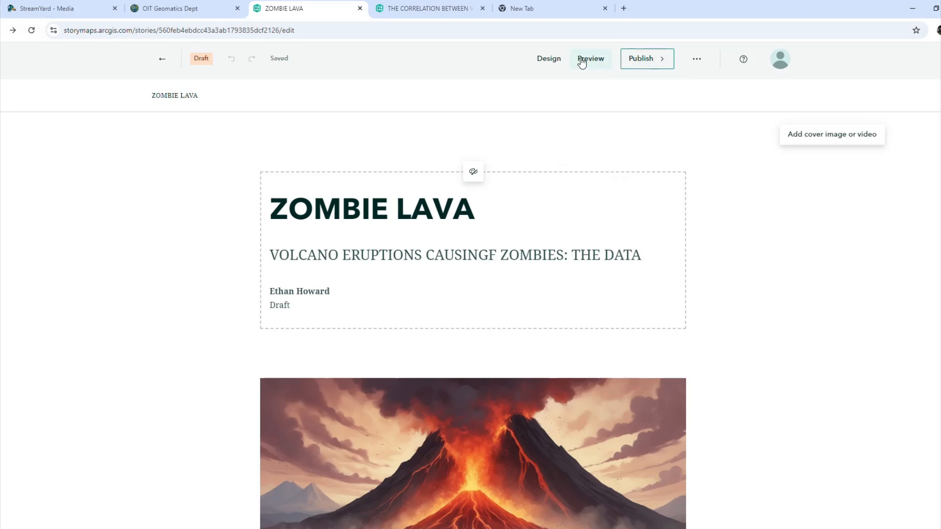
Publish the ZOMBIE LAVA story with its sharing level set to Organization.
left_click(655, 66)
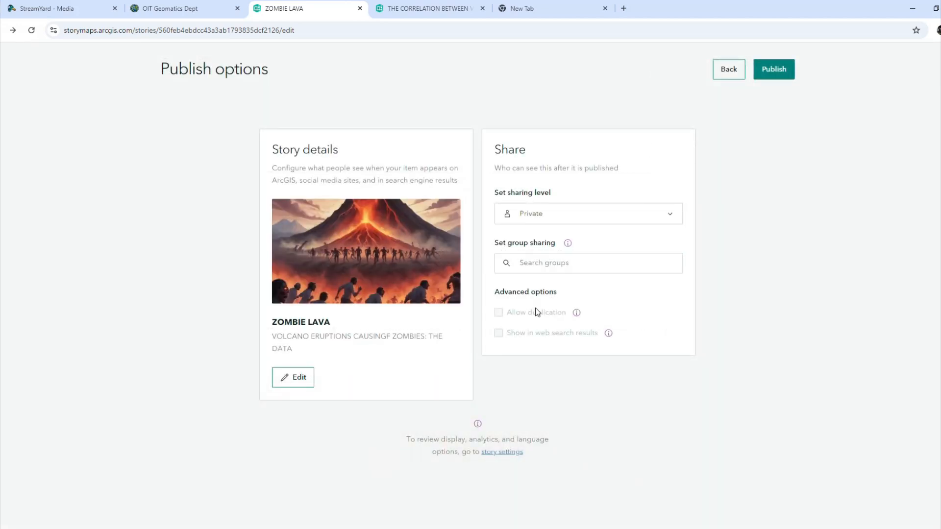
left_click(539, 223)
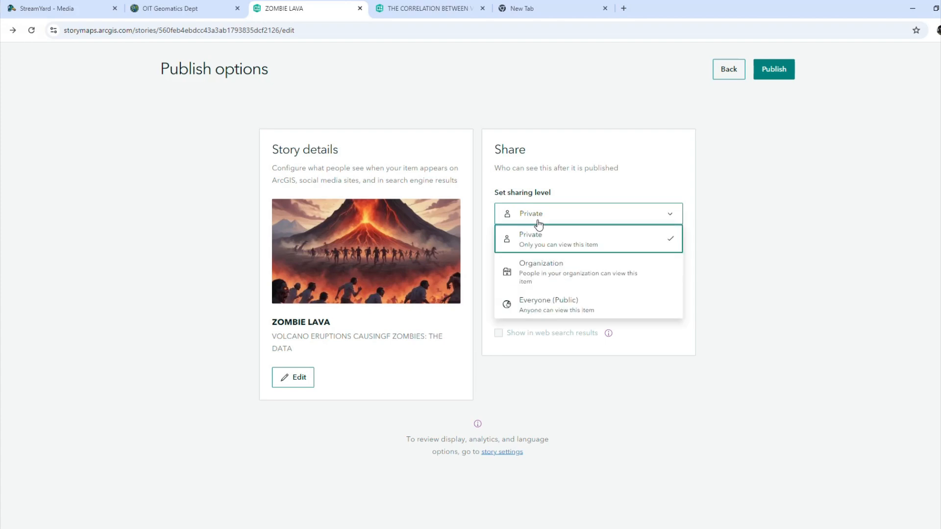
left_click(539, 267)
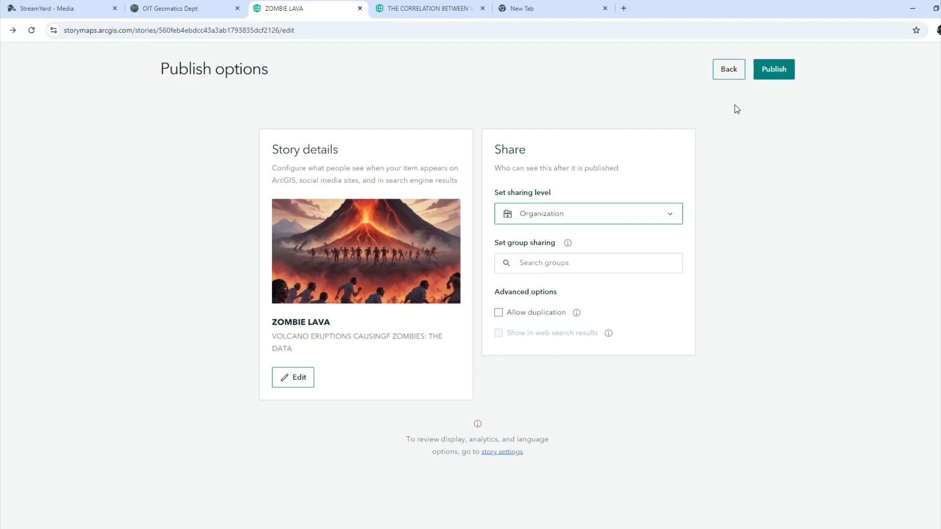
left_click(778, 73)
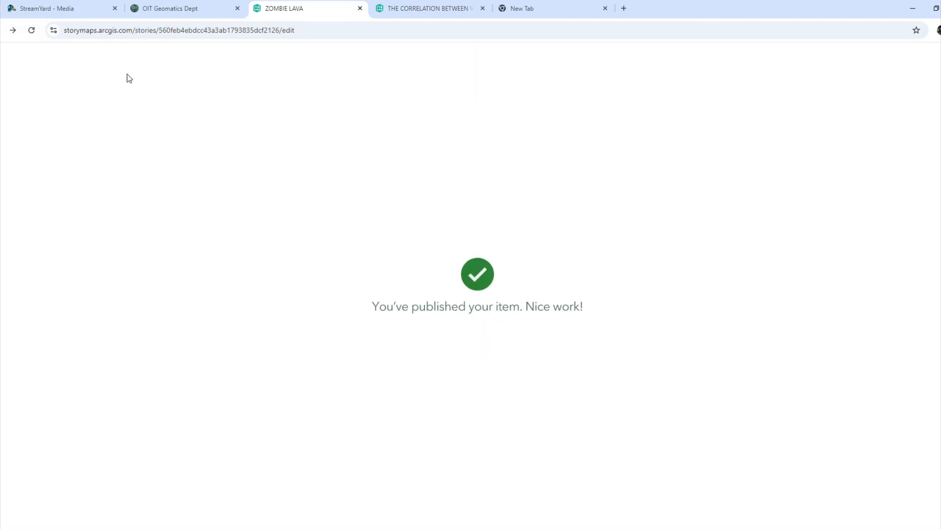
Check the live story's title, image, text, trailer and map, then return to the editor.
scroll(216, 196, "down", 3)
scroll(225, 211, "down", 7)
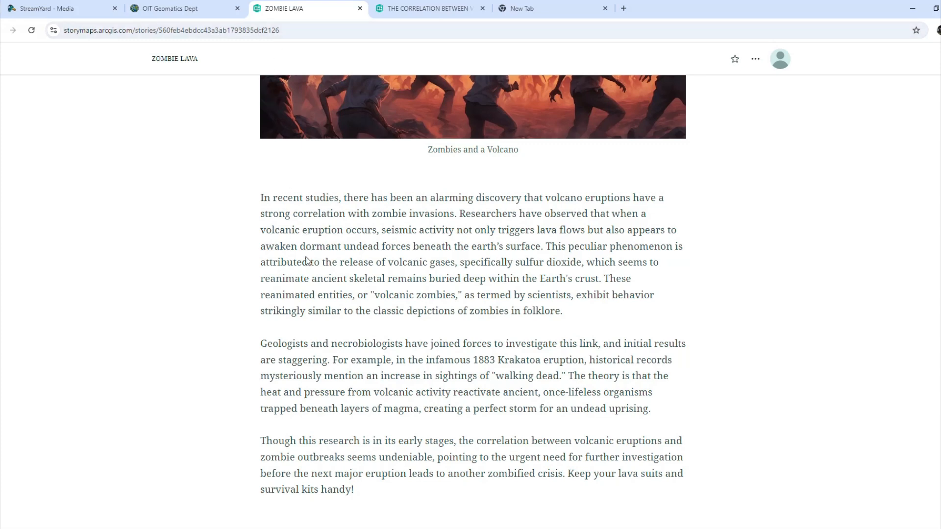
scroll(310, 253, "up", 10)
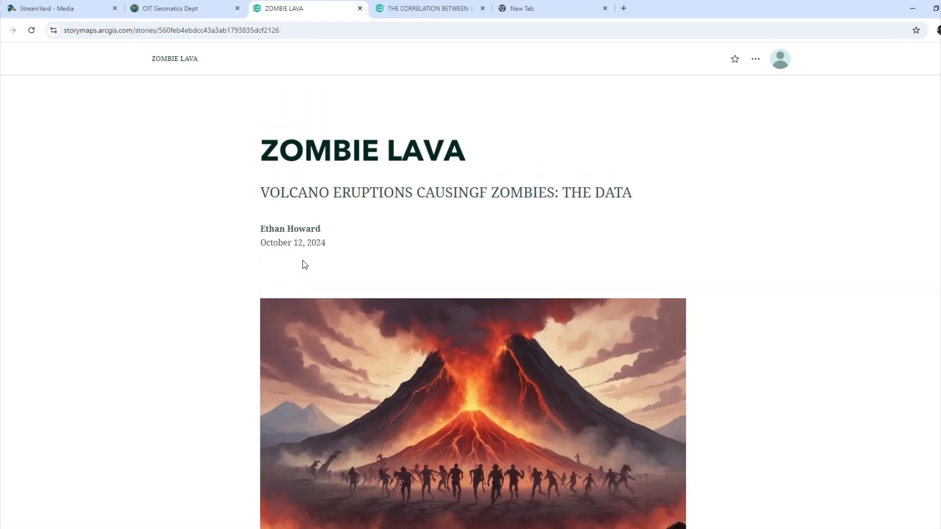
scroll(302, 264, "down", 10)
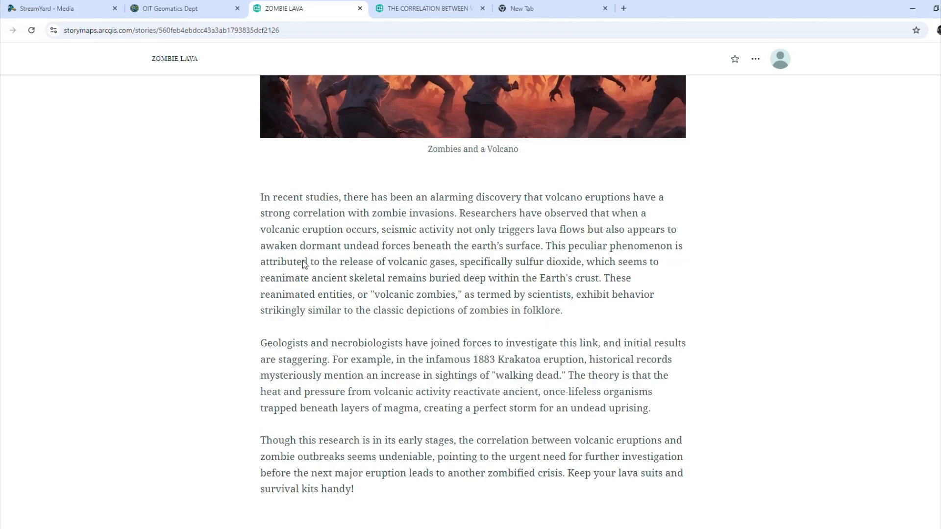
scroll(304, 264, "down", 12)
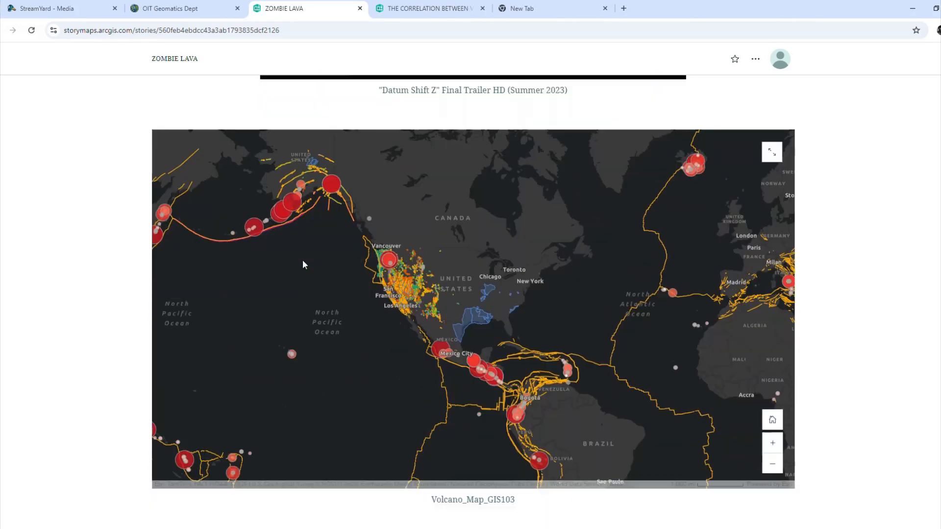
scroll(303, 264, "up", 12)
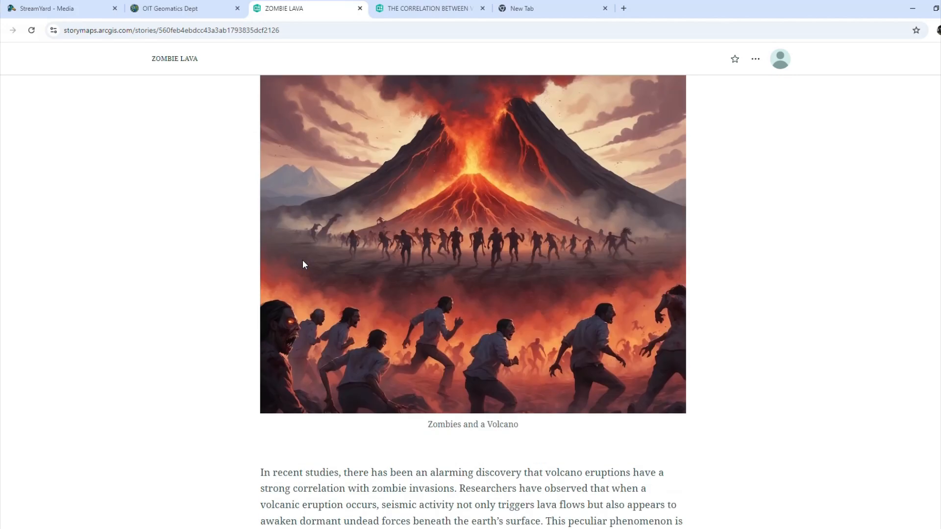
scroll(303, 263, "up", 5)
scroll(198, 263, "down", 2)
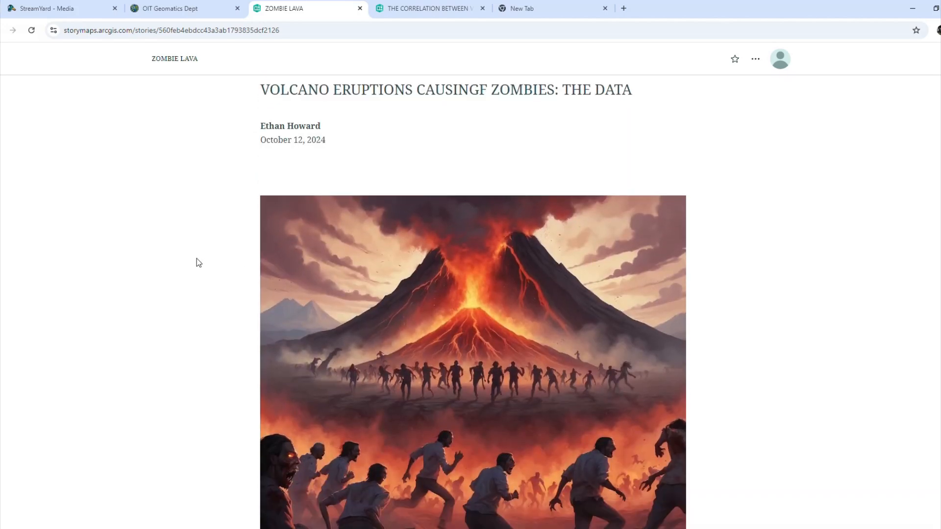
scroll(196, 258, "down", 8)
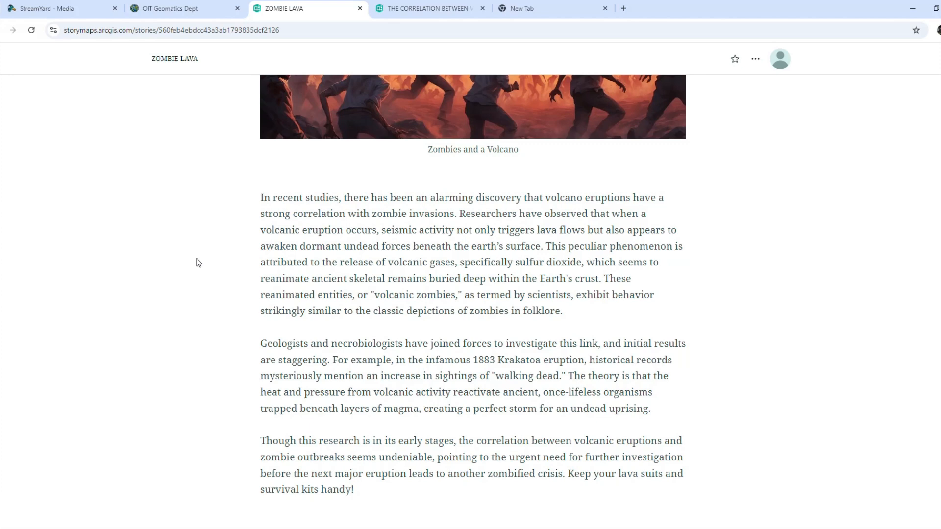
scroll(679, 272, "up", 8)
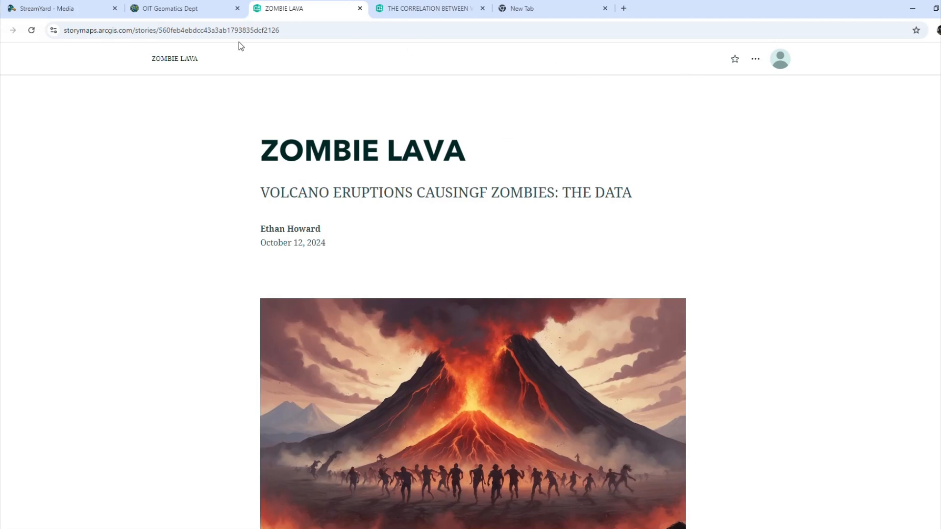
left_click(0, 29)
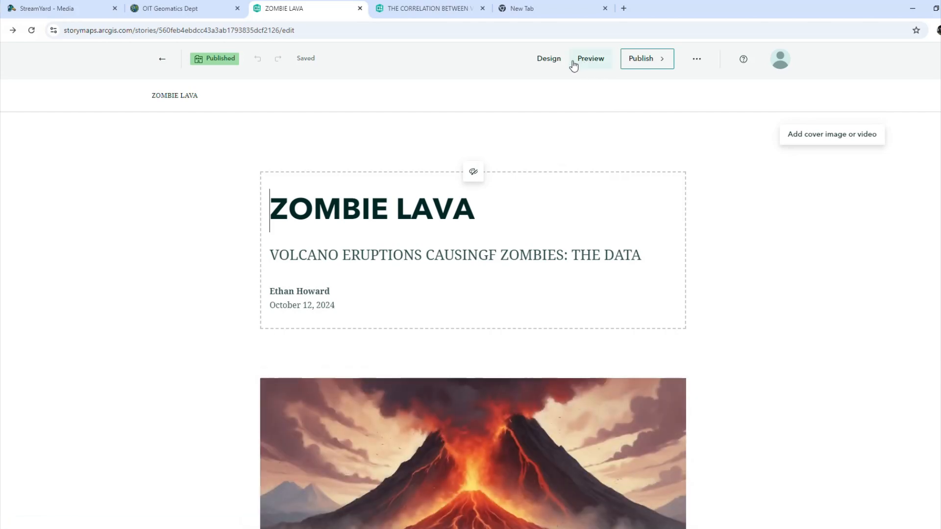
Compare the Card, Split and full-background cover layouts, then settle on the framed-title cover.
left_click(550, 59)
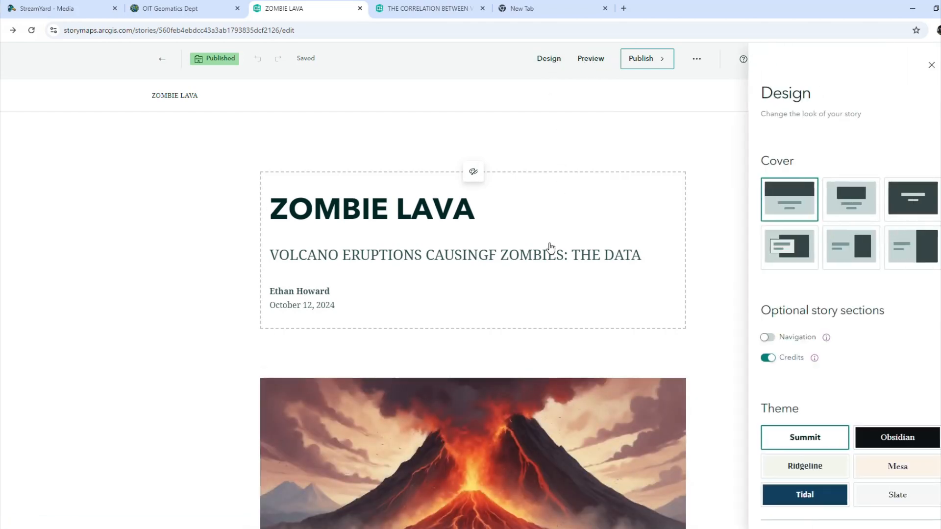
left_click(797, 250)
left_click(863, 252)
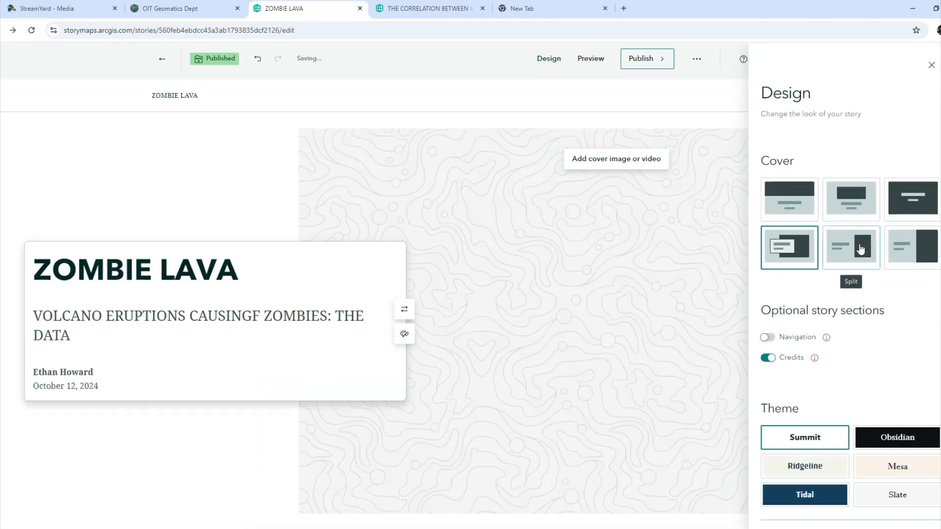
left_click(904, 253)
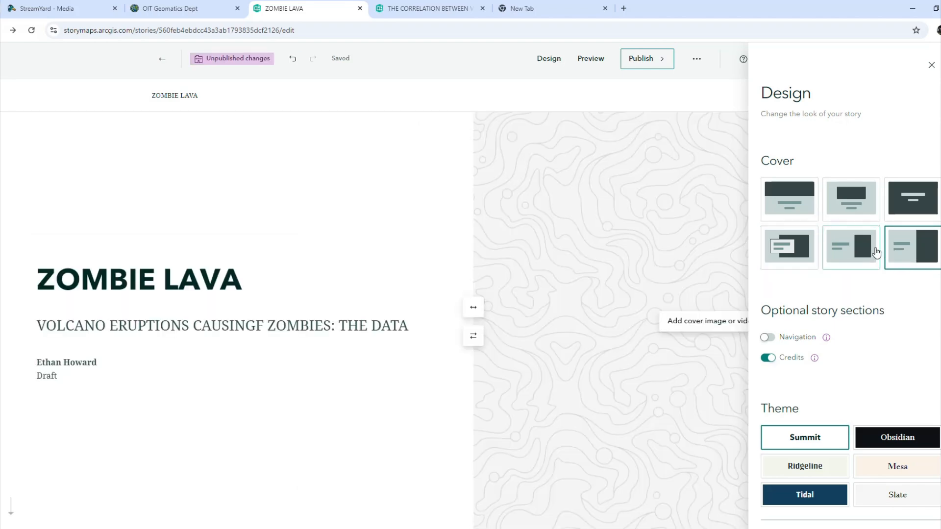
left_click(904, 203)
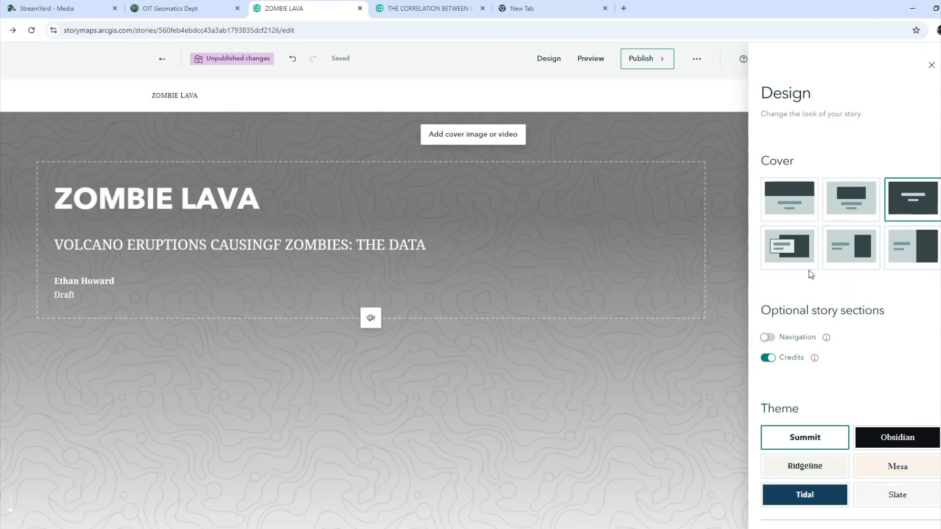
left_click(833, 216)
scroll(833, 251, "down", 1)
scroll(833, 251, "down", 1)
scroll(525, 279, "down", 5)
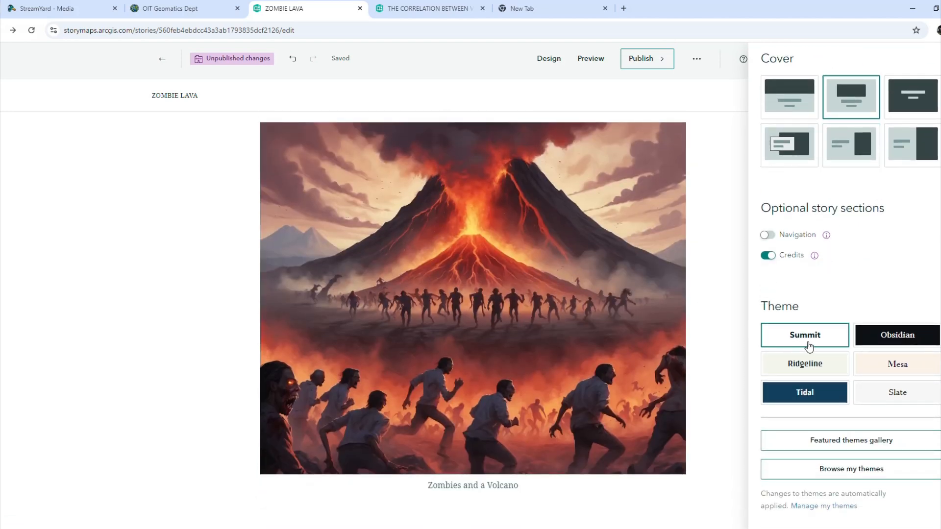
Preview the Obsidian and Tidal themes, then apply the Mesa theme.
left_click(907, 338)
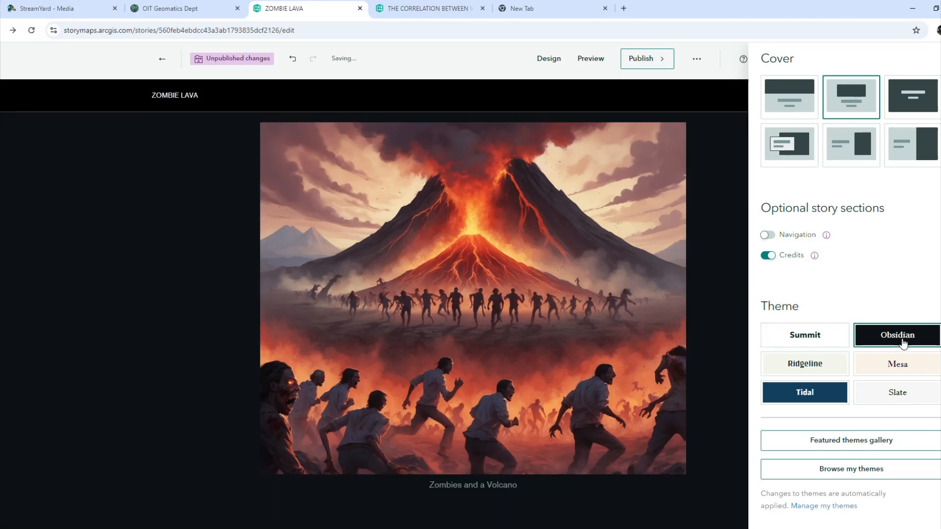
left_click(840, 391)
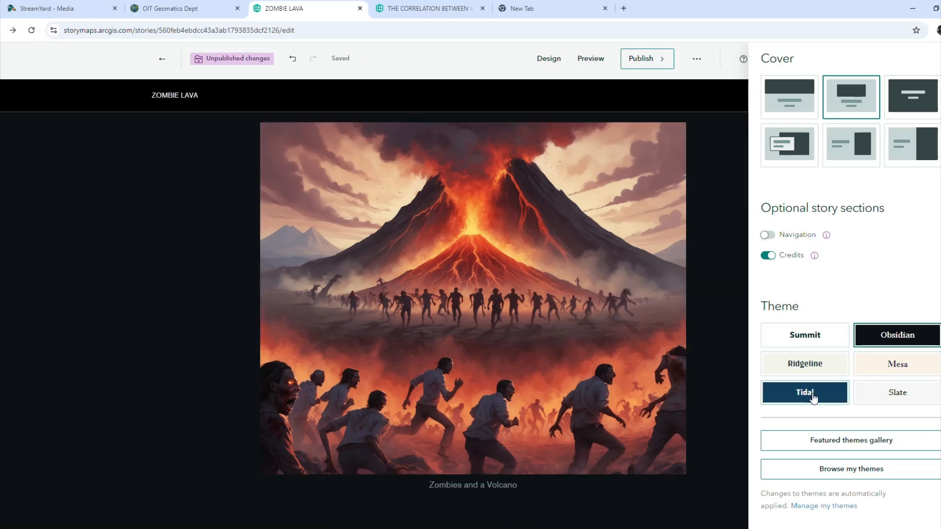
left_click(902, 369)
scroll(870, 357, "down", 8)
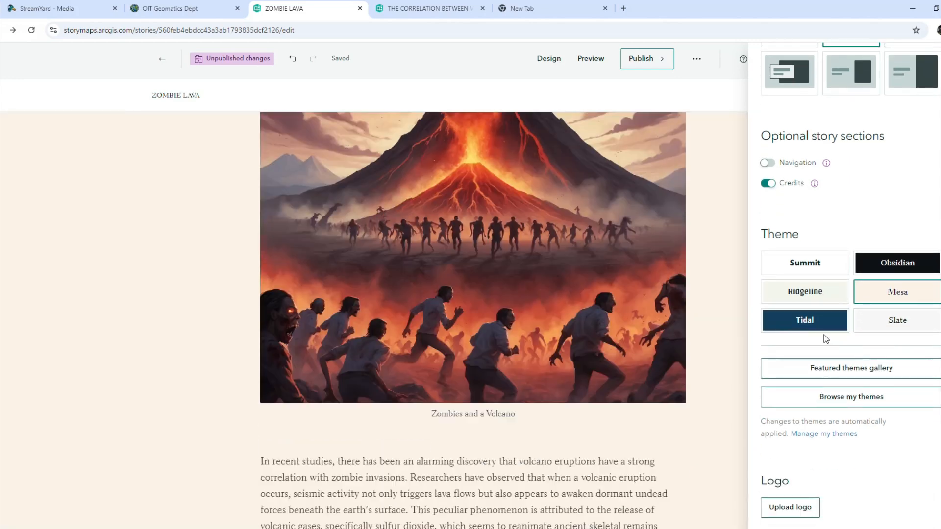
scroll(565, 248, "up", 4)
scroll(526, 245, "up", 5)
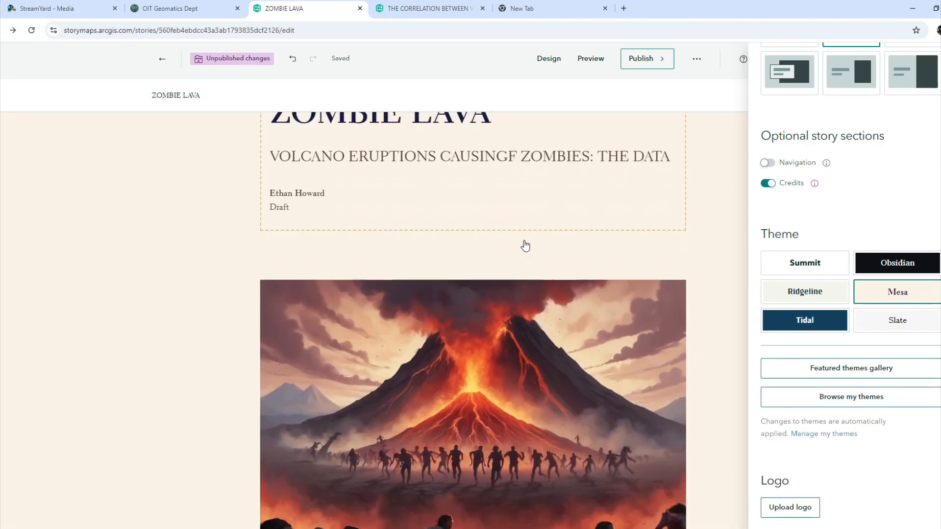
scroll(525, 246, "down", 3)
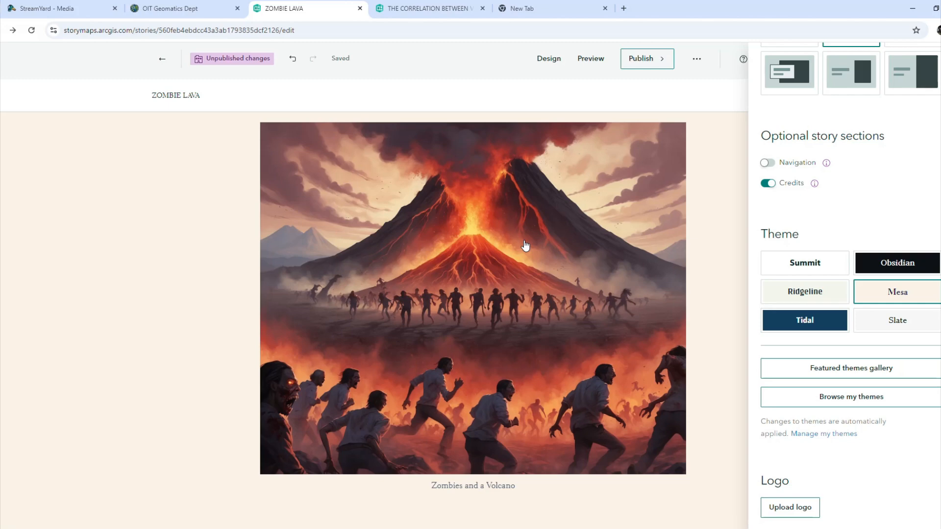
Scroll through the story to review its cream Mesa styling with serif text.
scroll(202, 271, "down", 5)
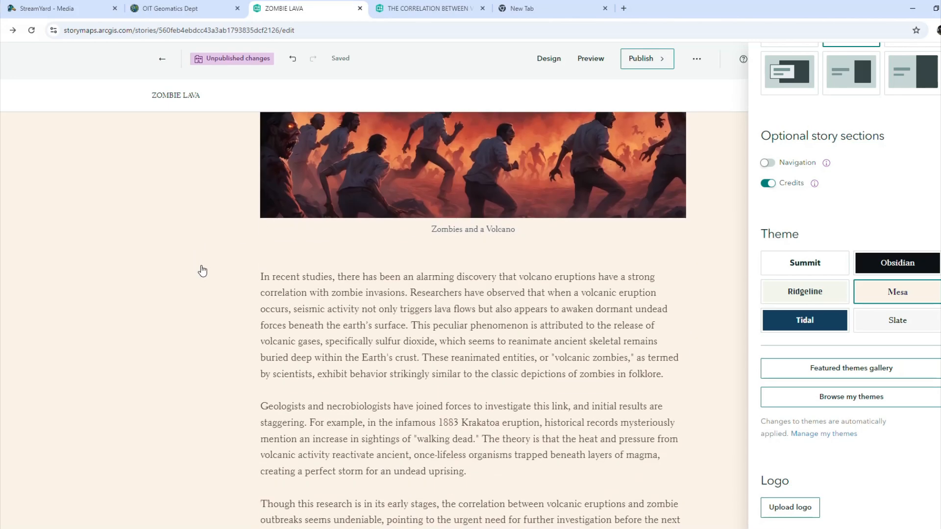
scroll(202, 271, "down", 8)
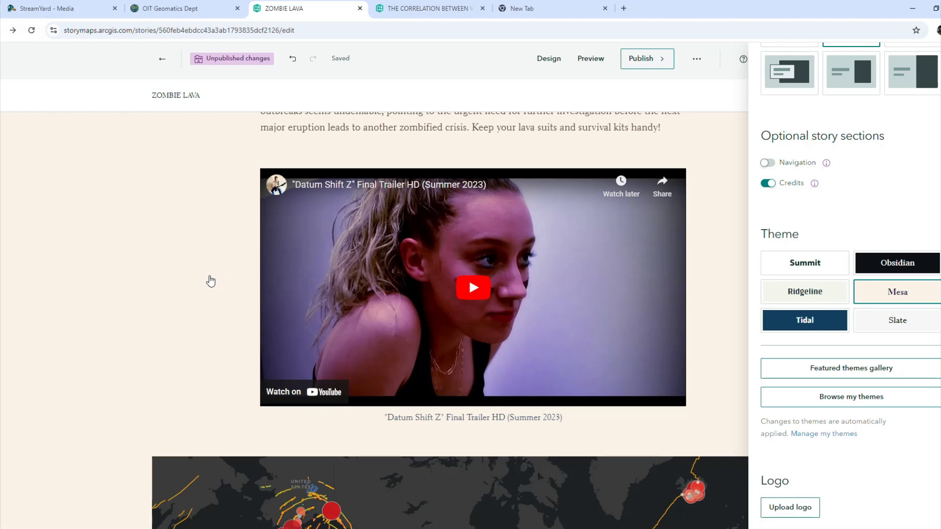
scroll(194, 319, "down", 4)
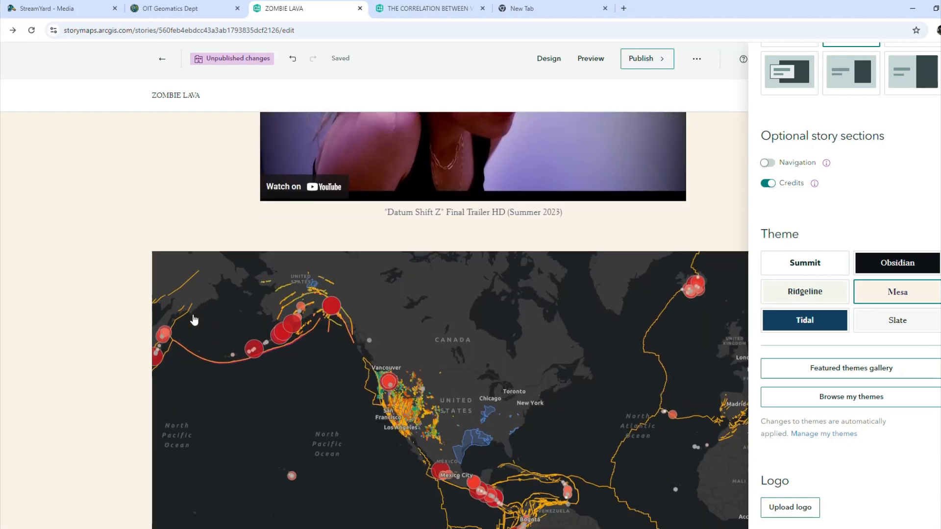
scroll(194, 319, "down", 6)
scroll(193, 319, "up", 4)
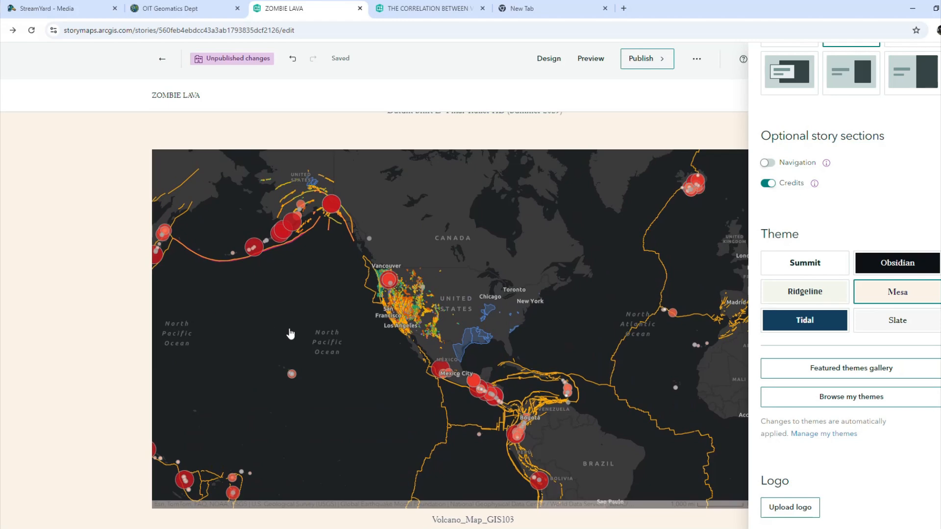
scroll(546, 313, "up", 13)
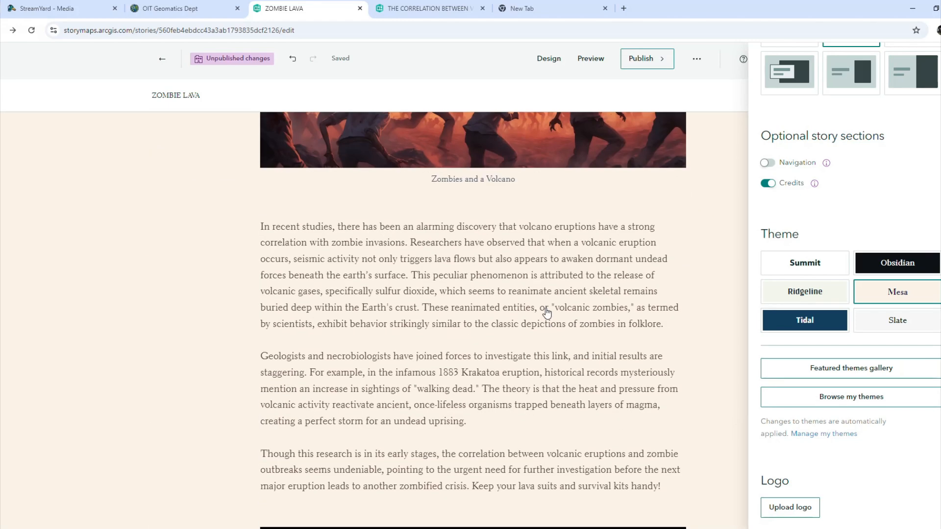
scroll(546, 312, "up", 10)
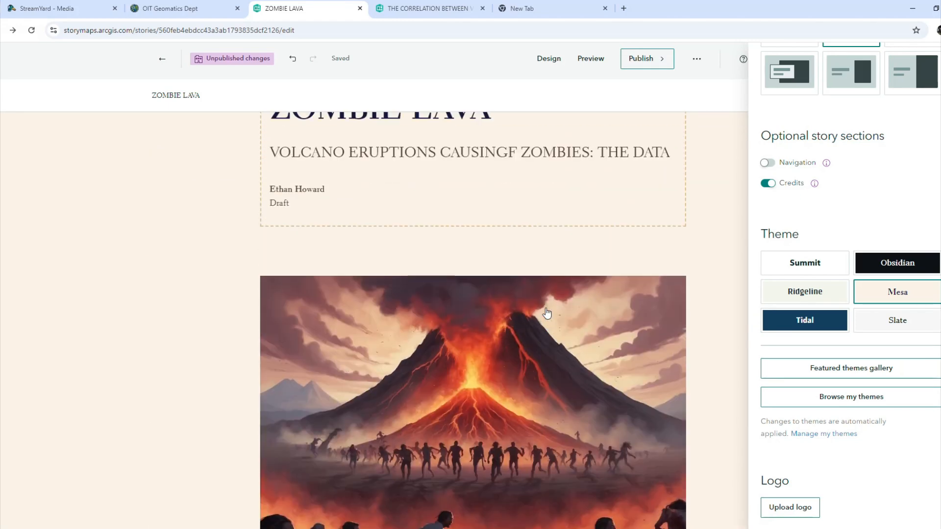